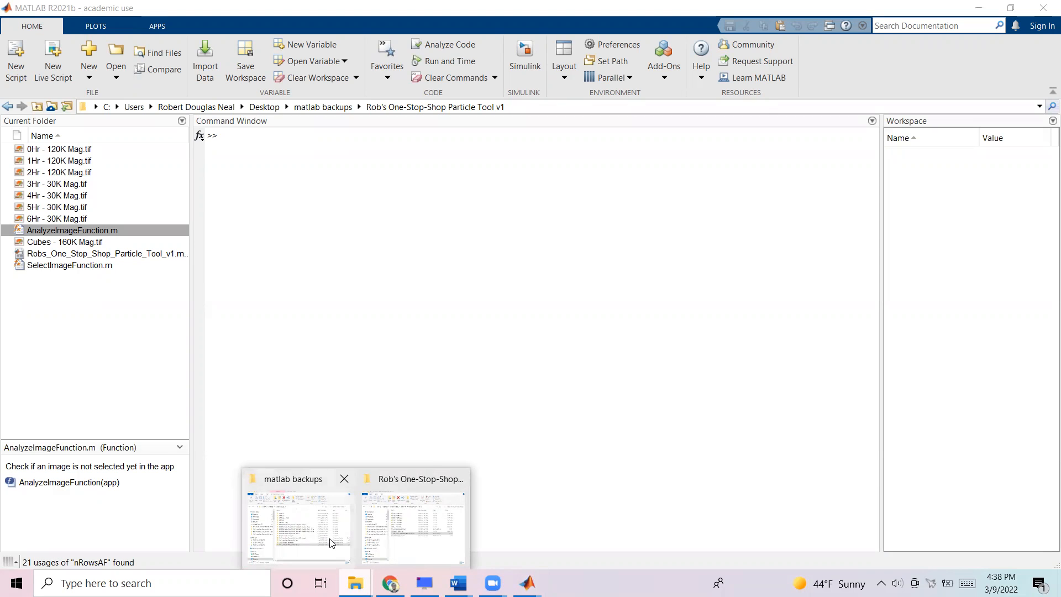
Step: Bring up the Rob's One-Stop-Shop Particle Tool v1 folder in File Explorer and minimize the matlab backups window
click(298, 525)
mouse_move(359, 580)
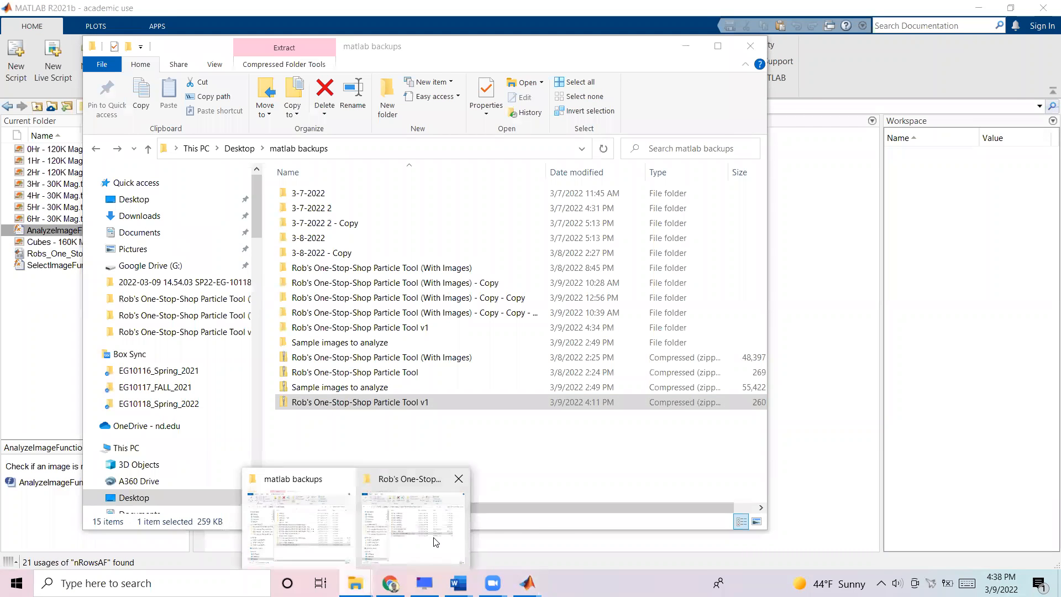
click(420, 520)
click(264, 66)
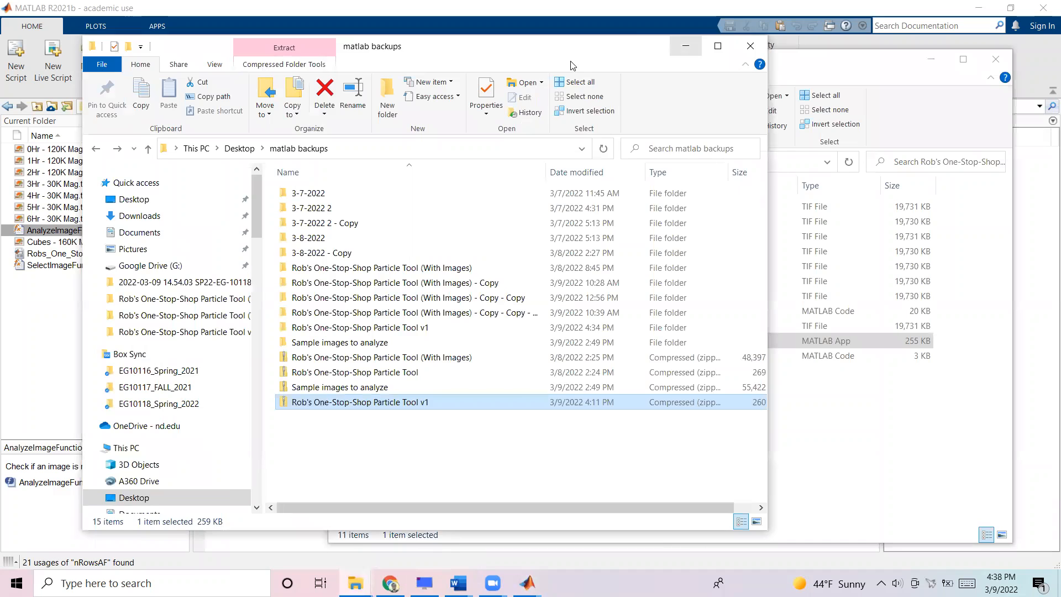
click(685, 46)
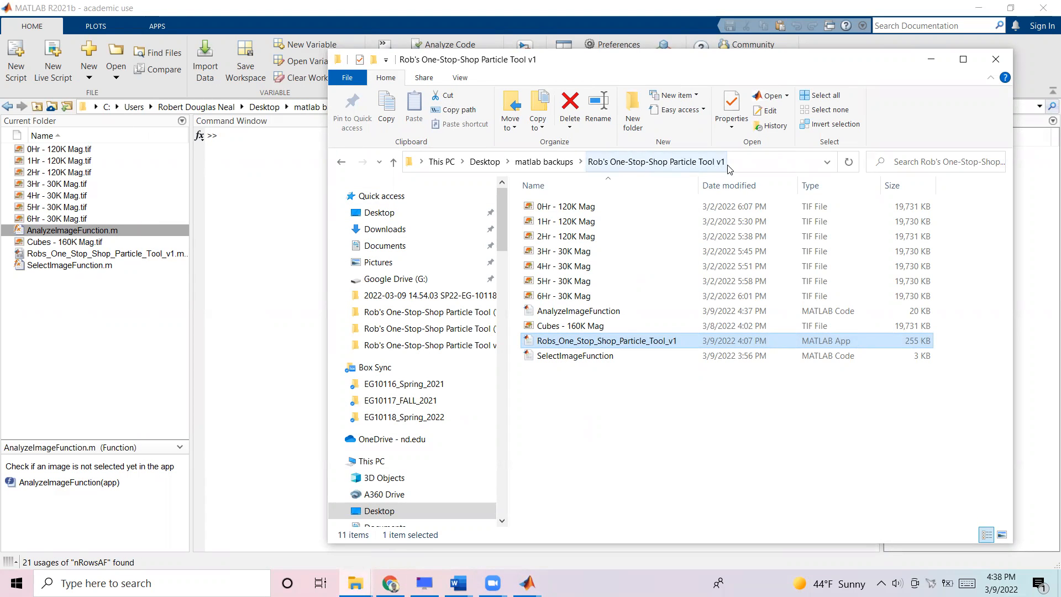
Step: Review the function, app and TIF image files in the tool's folder, and return to the MATLAB window
click(597, 357)
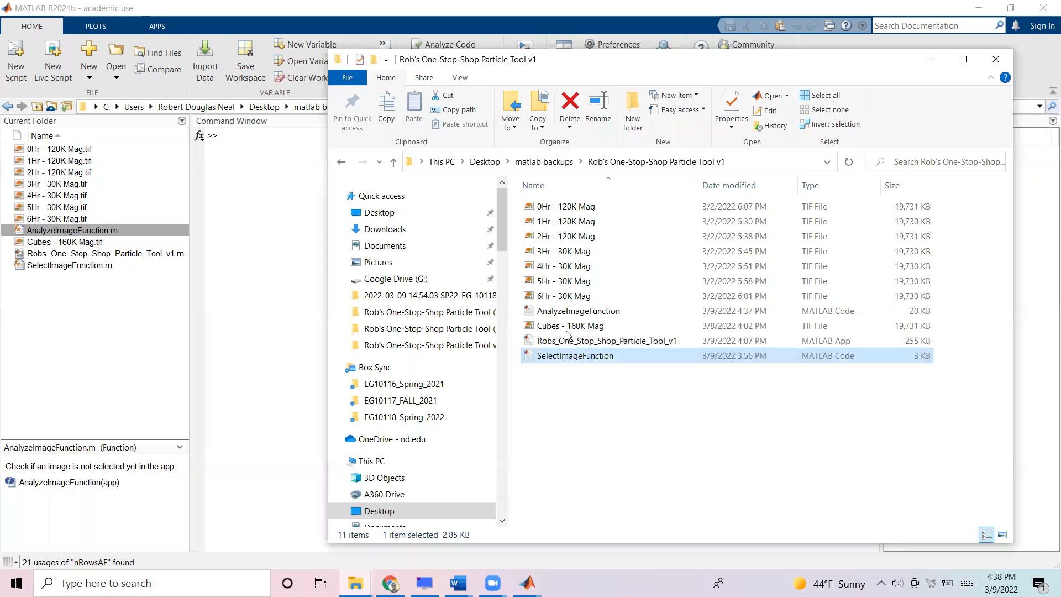
drag(943, 303, 909, 208)
click(989, 253)
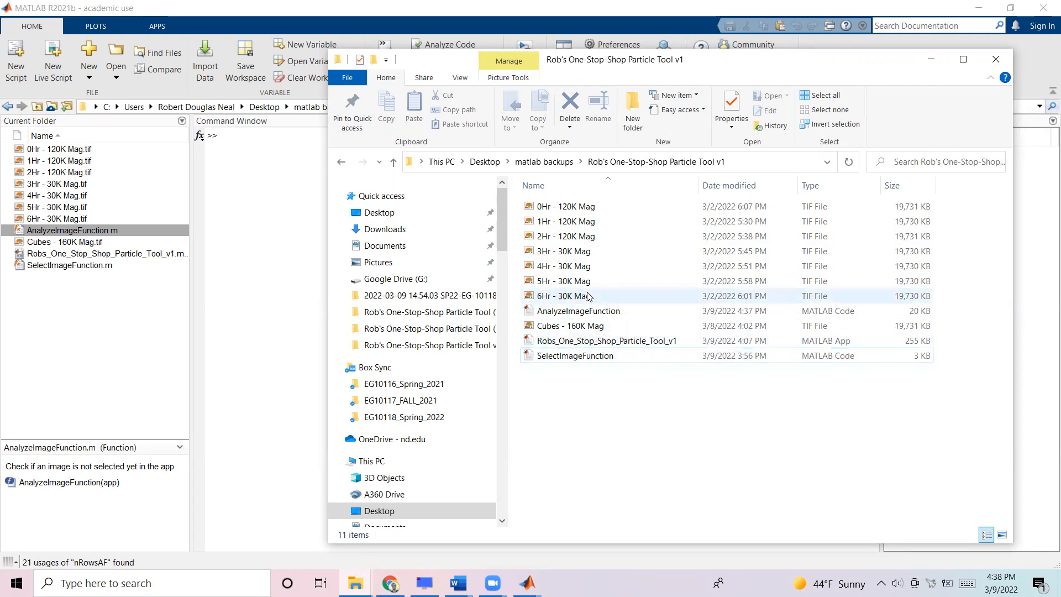
click(264, 276)
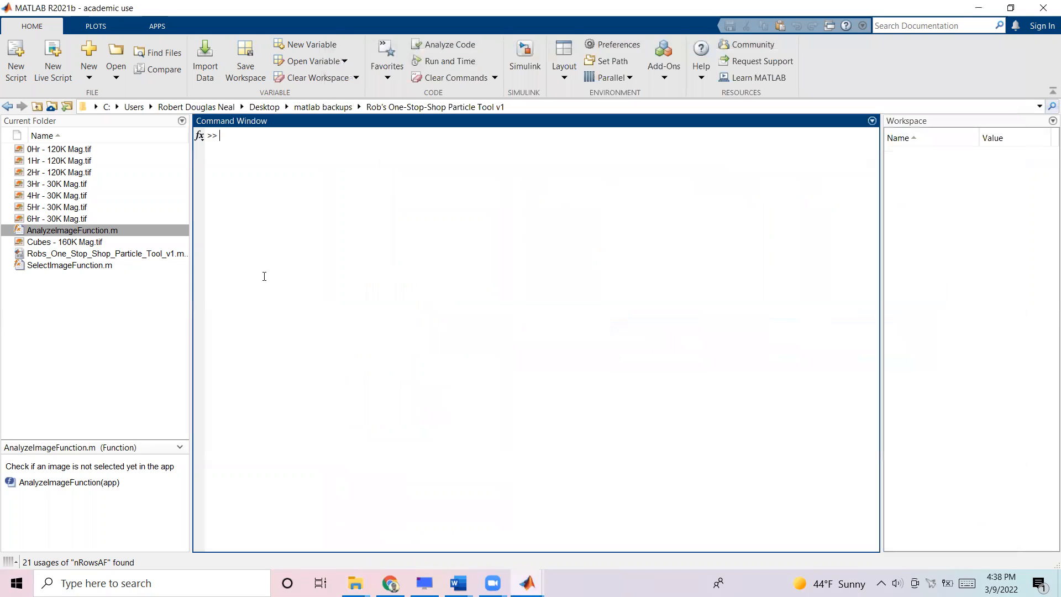
Step: Launch the Robs_One_Stop_Shop_Particle_Tool_v1 app from its folder in File Explorer, and read and close its quick guide
click(530, 581)
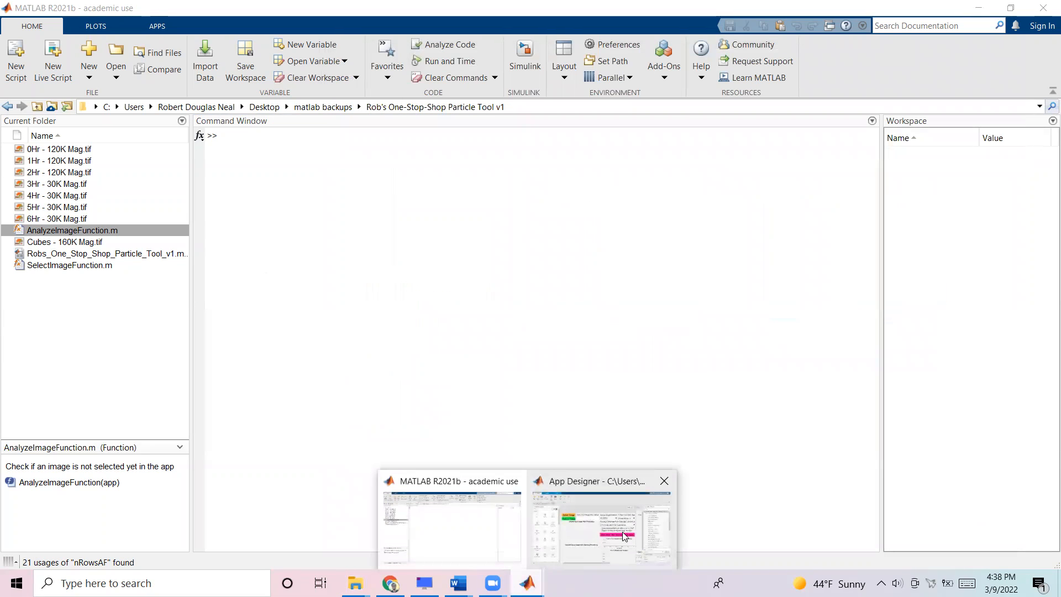
mouse_move(355, 583)
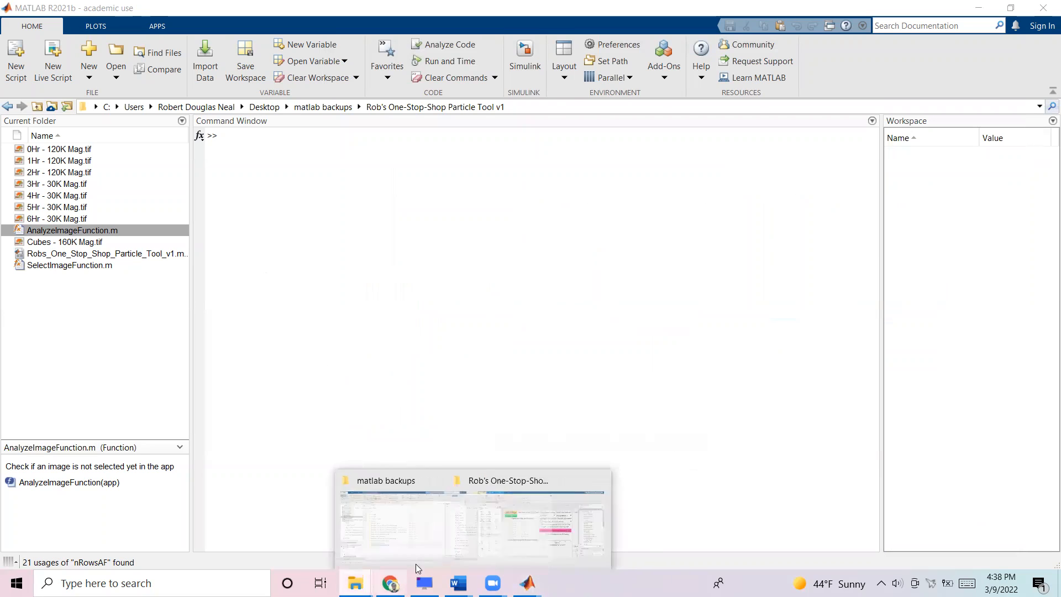
click(443, 544)
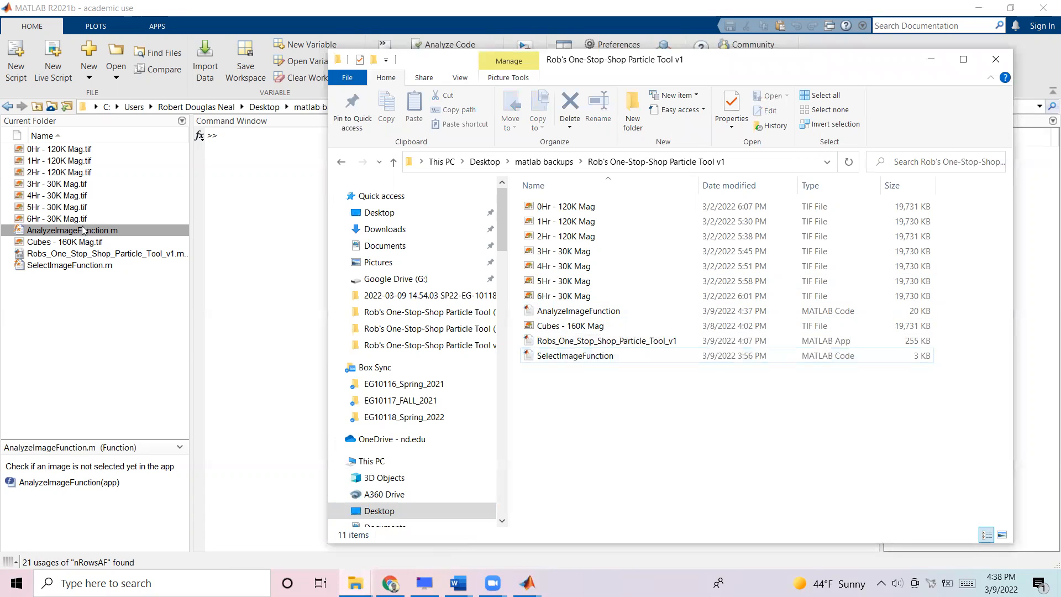
double_click(590, 342)
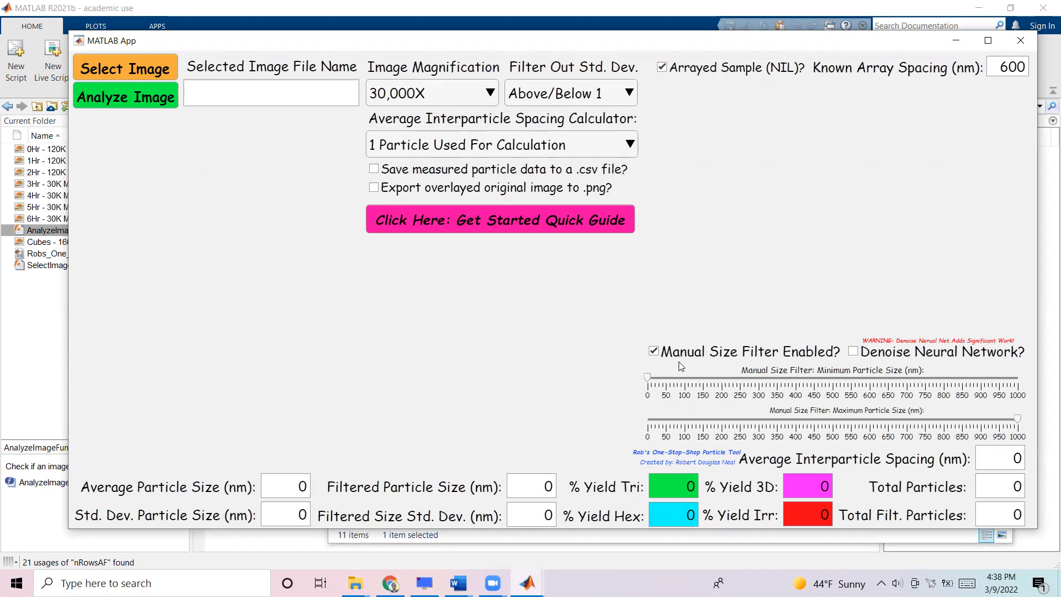
click(528, 227)
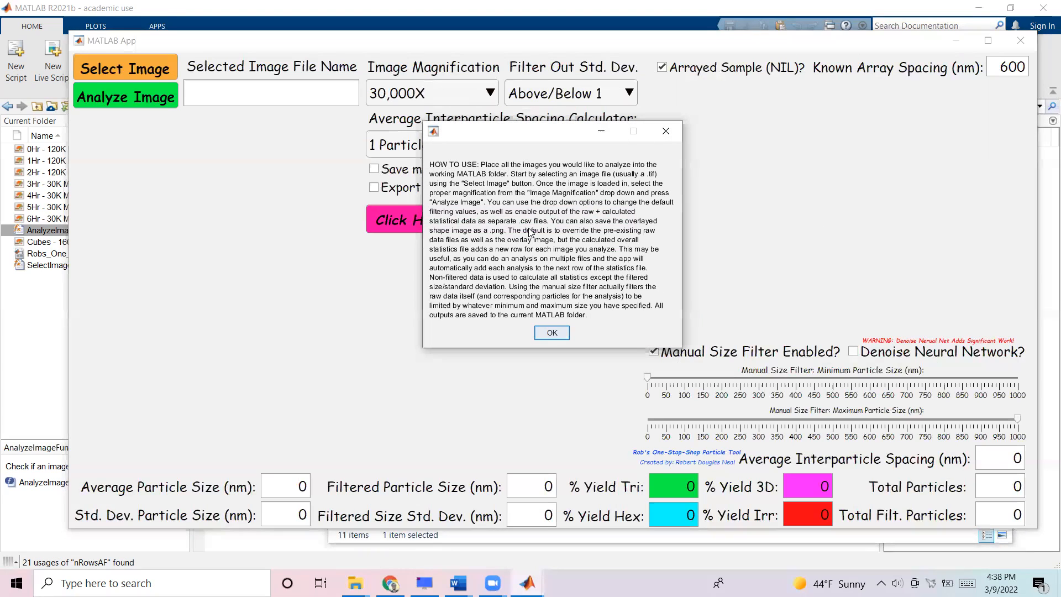
click(552, 332)
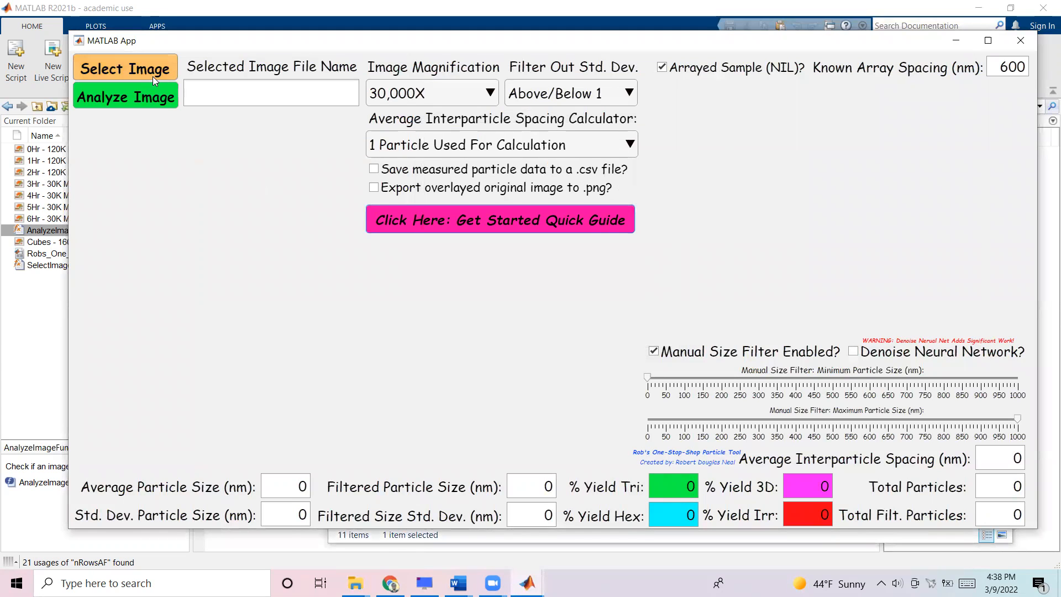
Step: Try to load the 0Hr - 120K Mag image from a folder outside MATLAB's current working folder
click(167, 71)
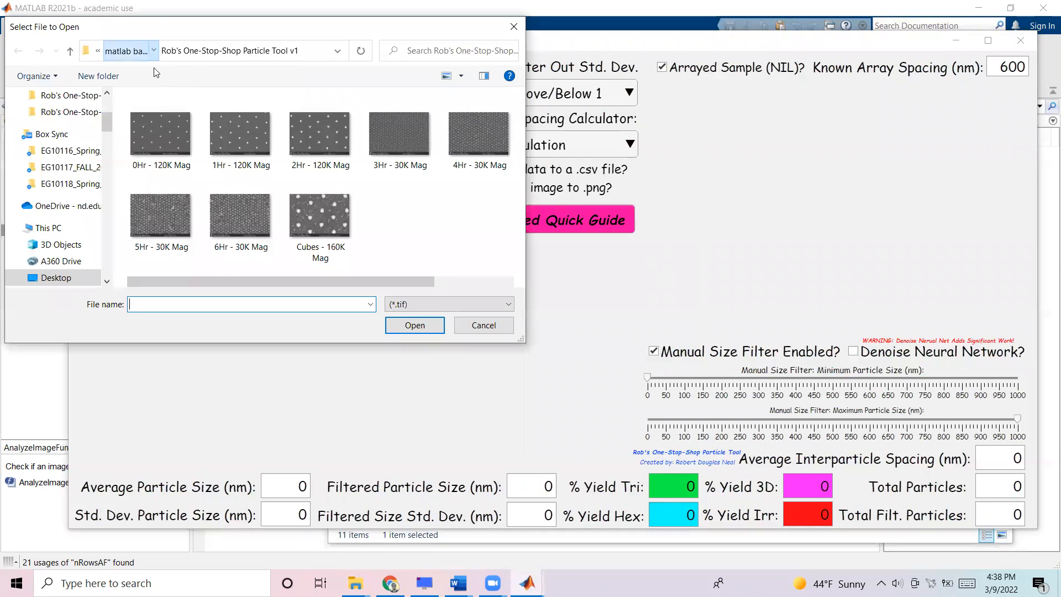
click(138, 49)
double_click(165, 230)
click(188, 134)
click(414, 325)
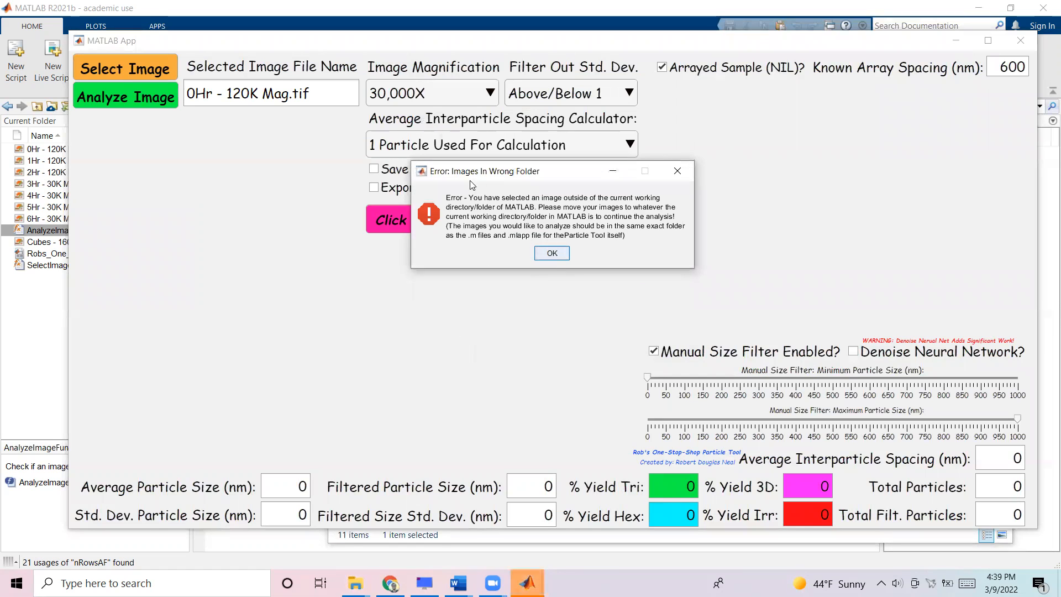
click(552, 253)
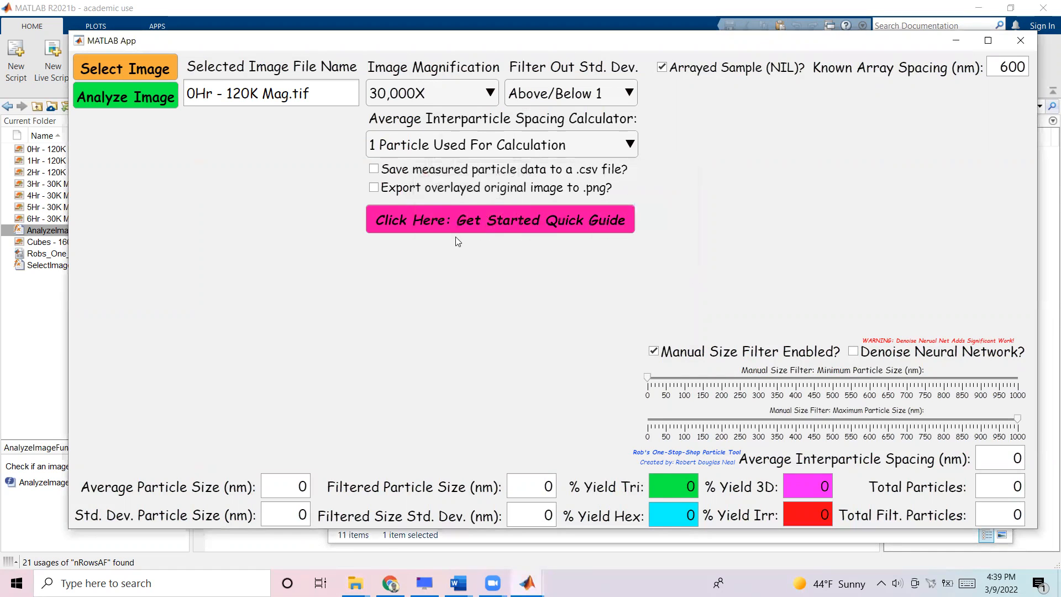
Step: Load 0Hr - 120K Mag.tif from the tool's own folder and analyze it at 120,000X magnification
click(143, 67)
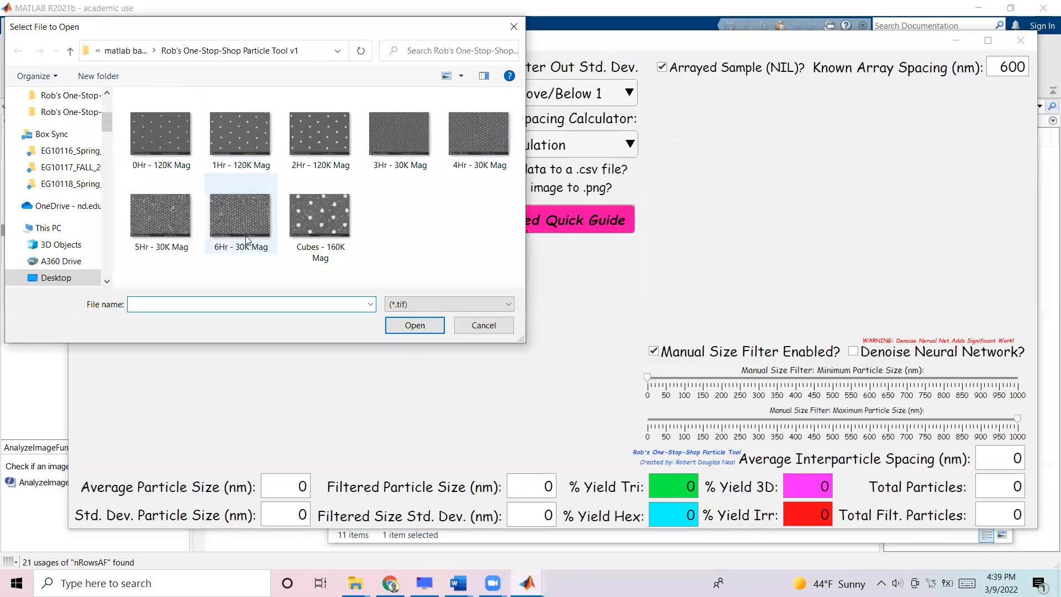
click(142, 134)
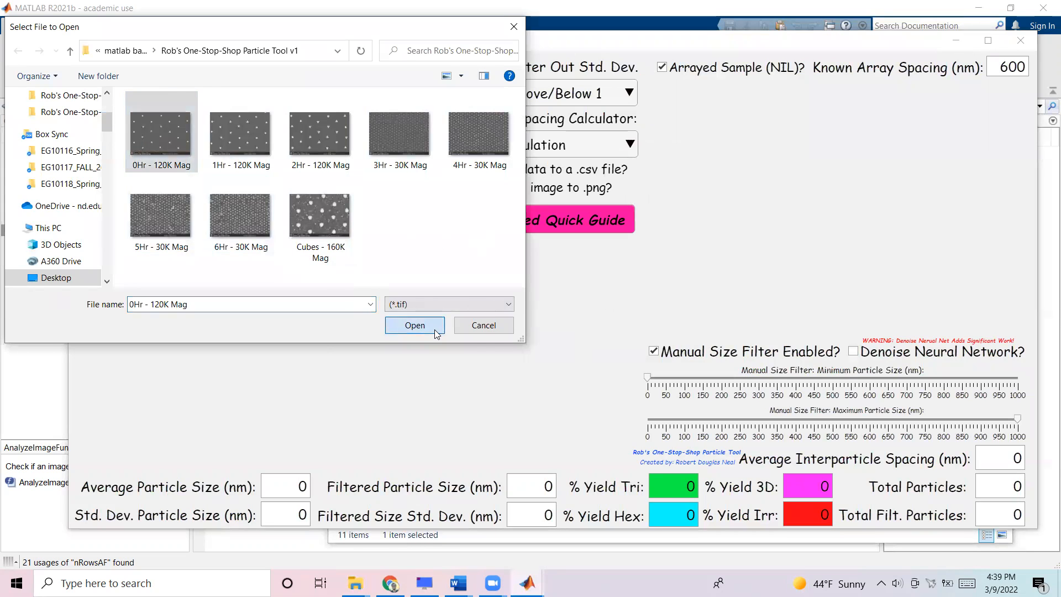
click(431, 328)
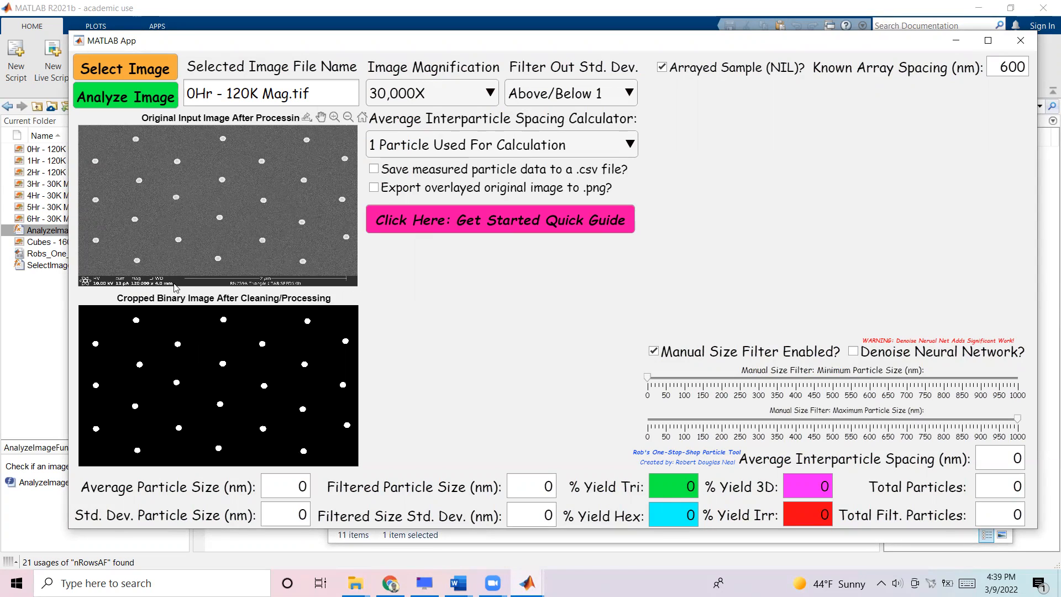
click(407, 93)
click(408, 255)
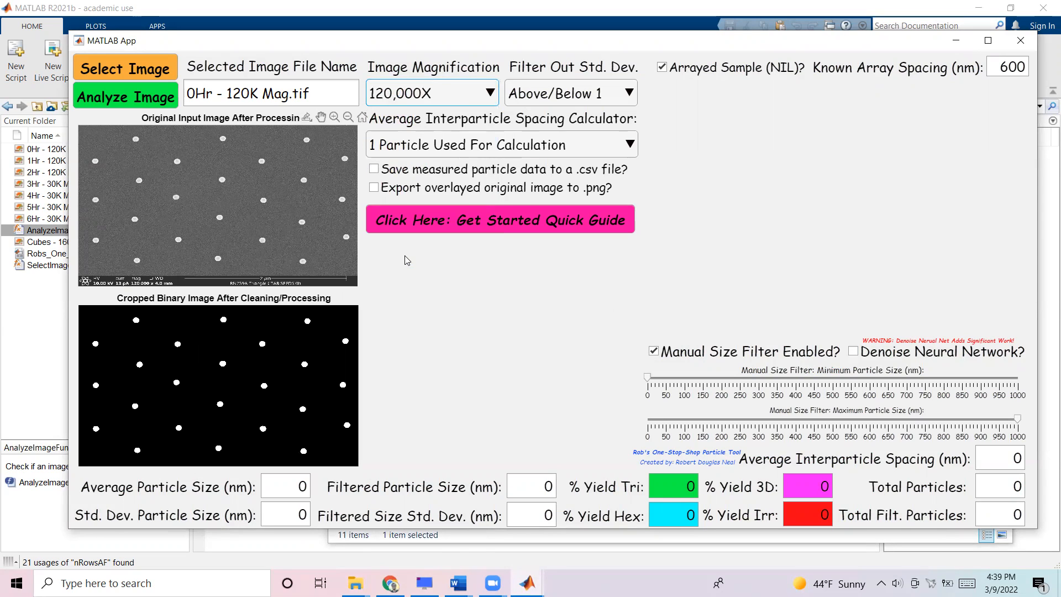
click(154, 97)
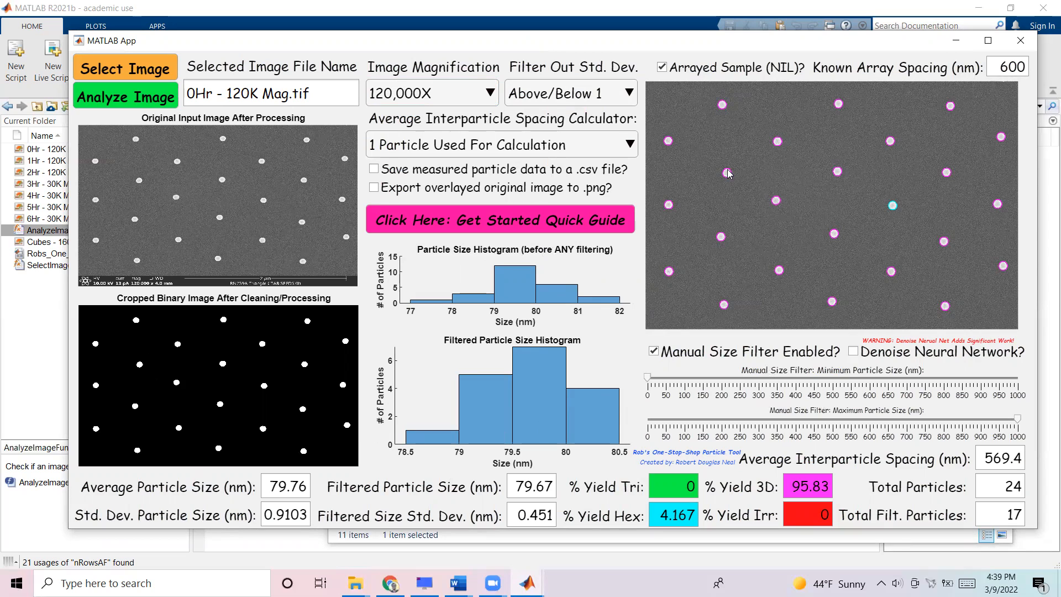
Step: Set the standard deviation filter to None and analyze the 0Hr - 120K Mag image again
click(566, 99)
click(577, 122)
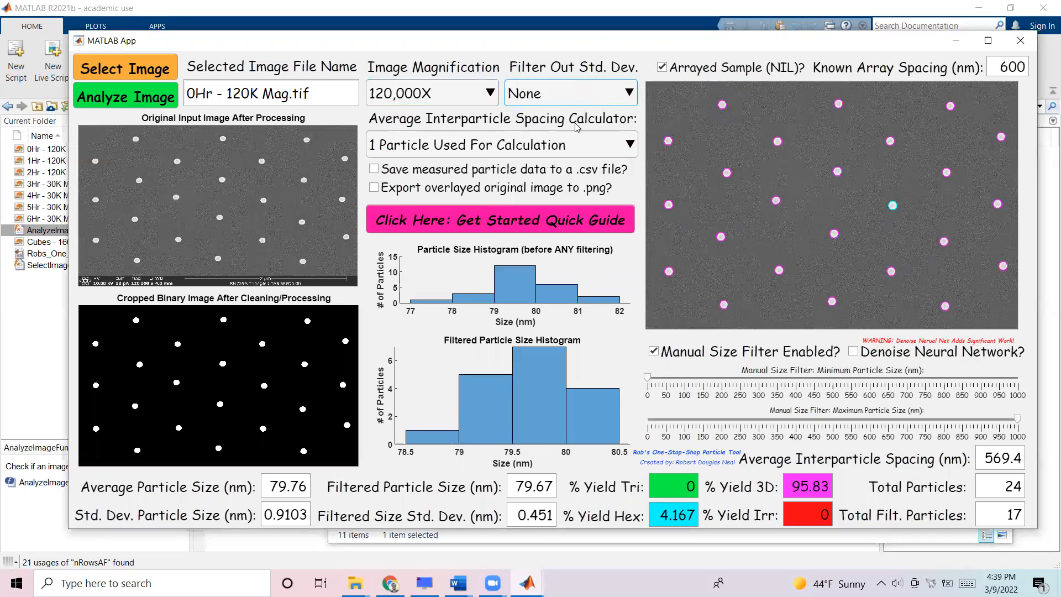
click(161, 104)
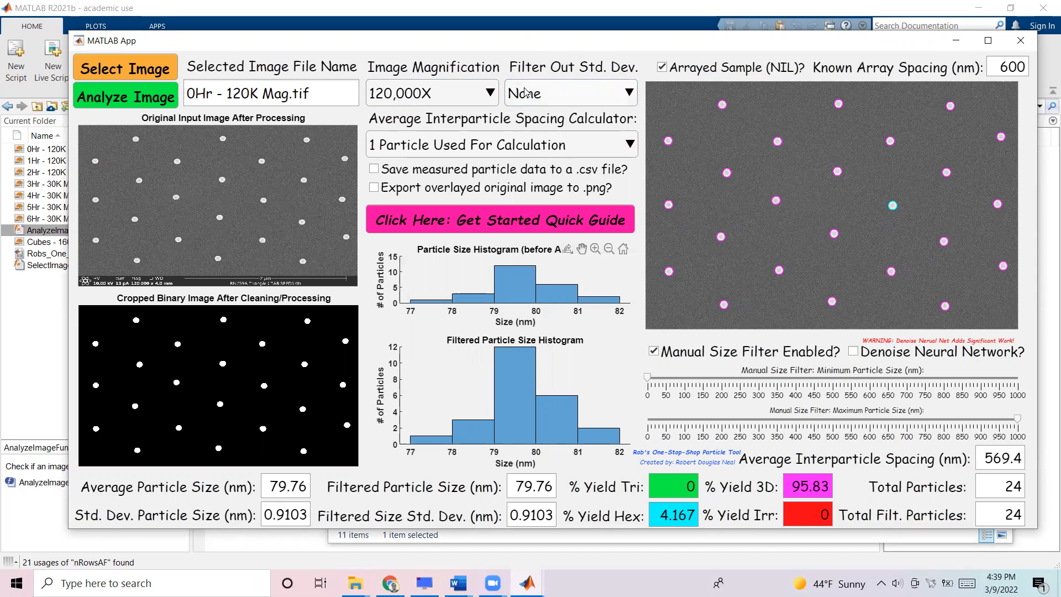
Step: Load 5Hr - 30K Mag.tif and analyze it at 30,000X magnification
click(139, 76)
click(177, 229)
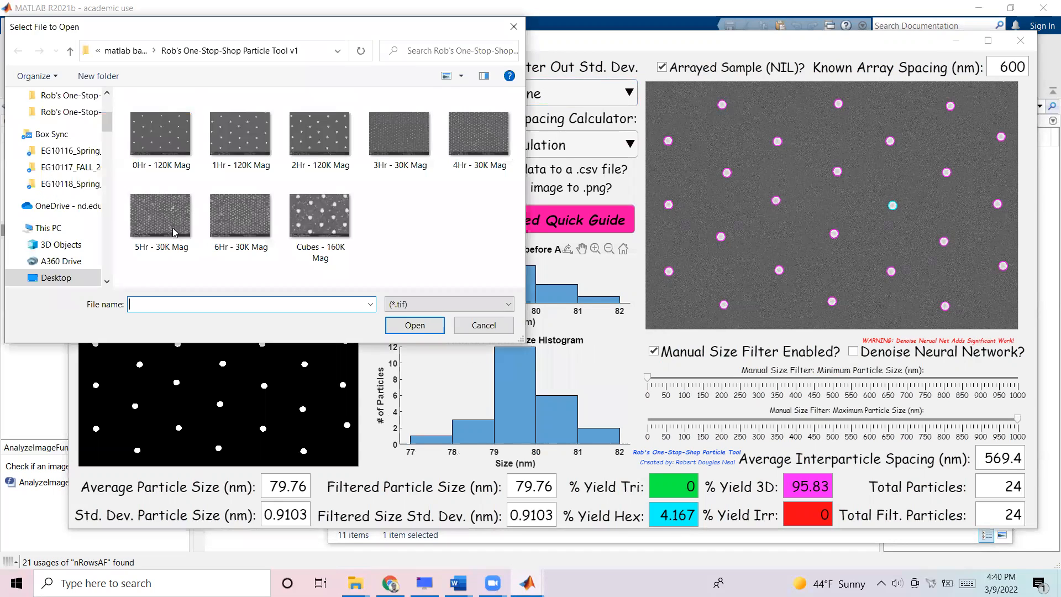
click(409, 325)
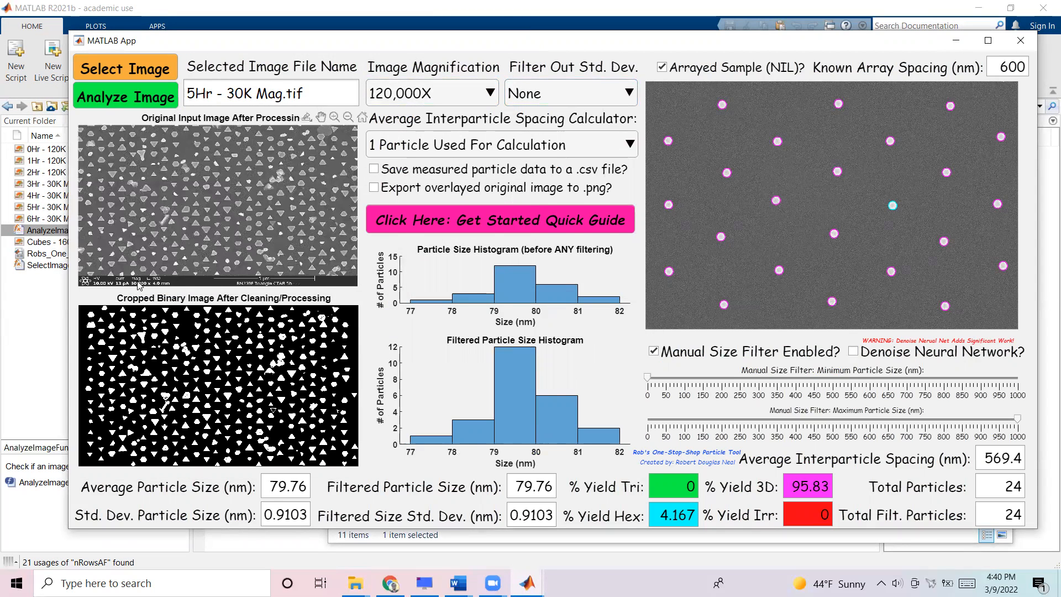
click(401, 100)
click(411, 148)
click(133, 99)
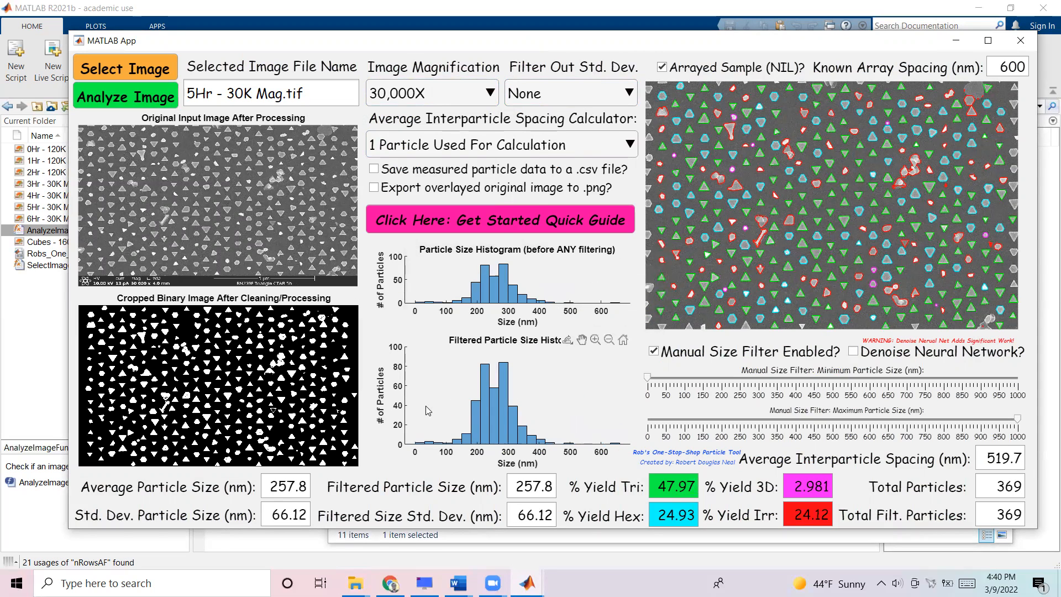
Step: Set the standard deviation filter to Above/Below 1 and analyze the 5Hr - 30K Mag image again
click(537, 105)
click(547, 82)
click(166, 99)
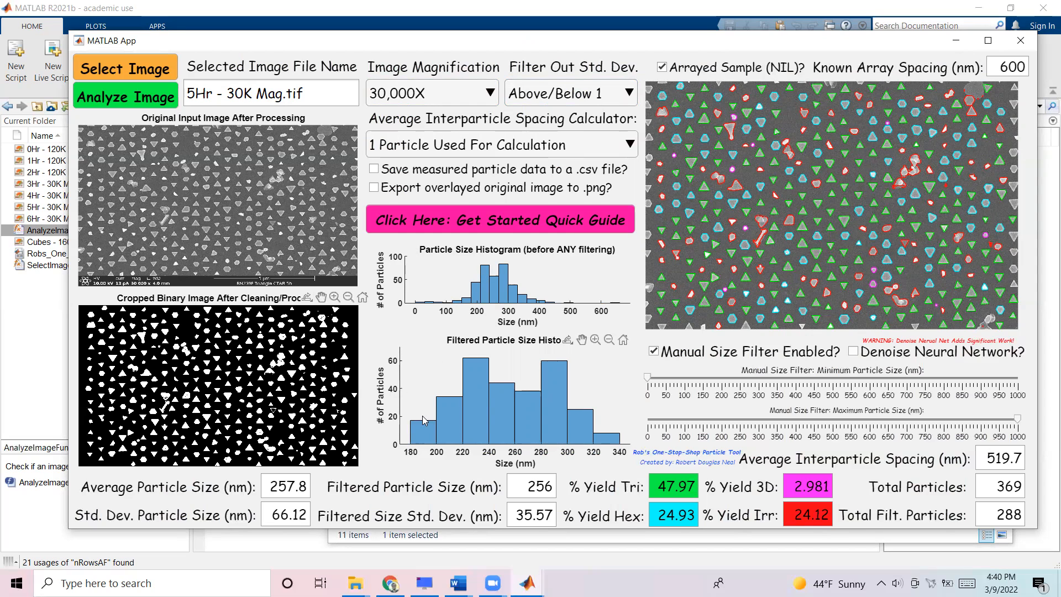
Step: Load Cubes - 160K Mag.tif, analyze it at 160,000X magnification, and dismiss the magnification warning
click(134, 68)
click(320, 218)
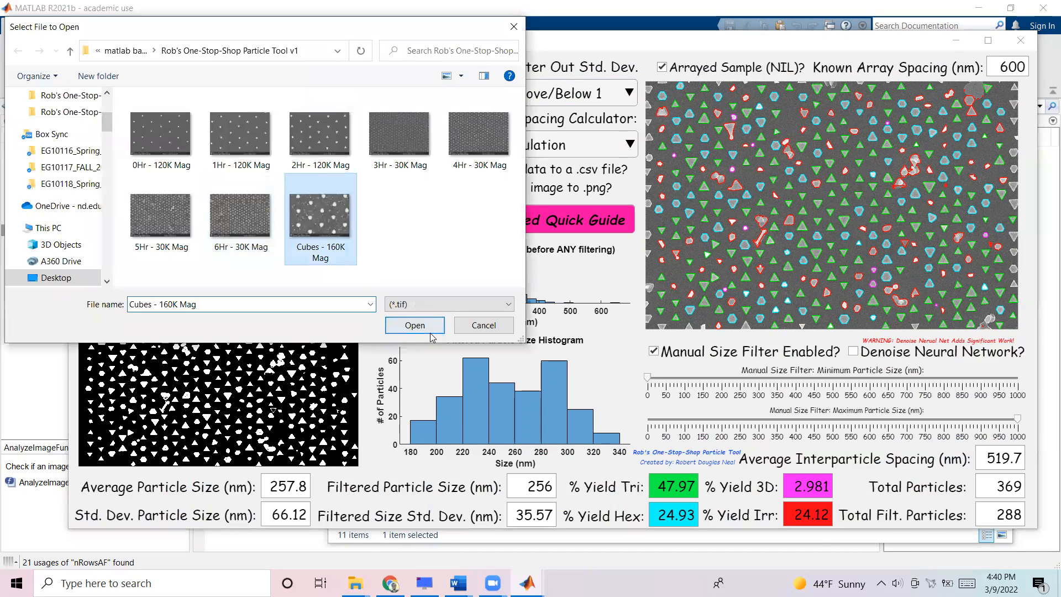
click(430, 332)
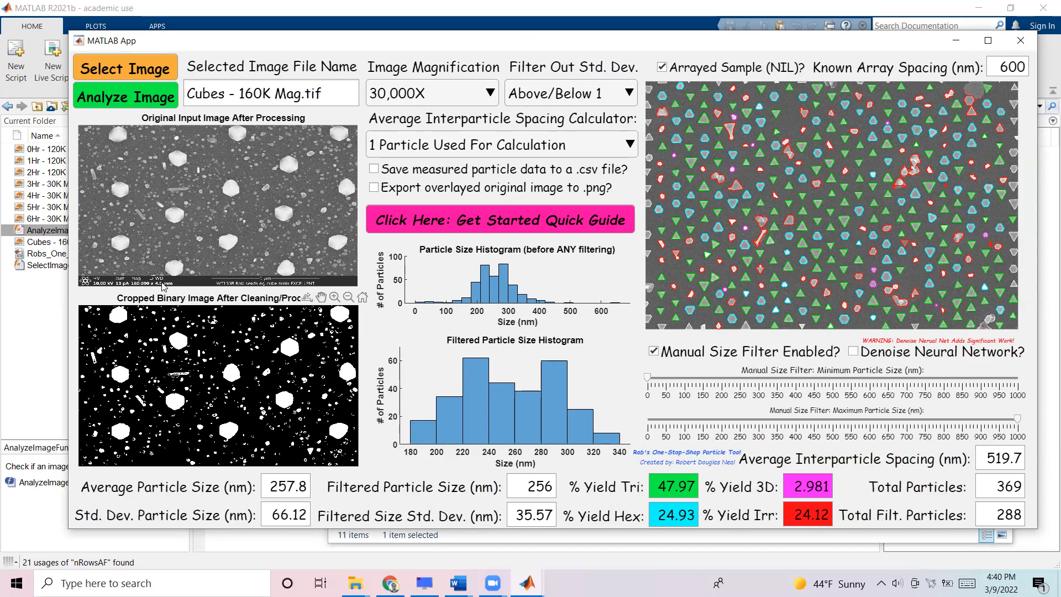
click(410, 106)
click(412, 279)
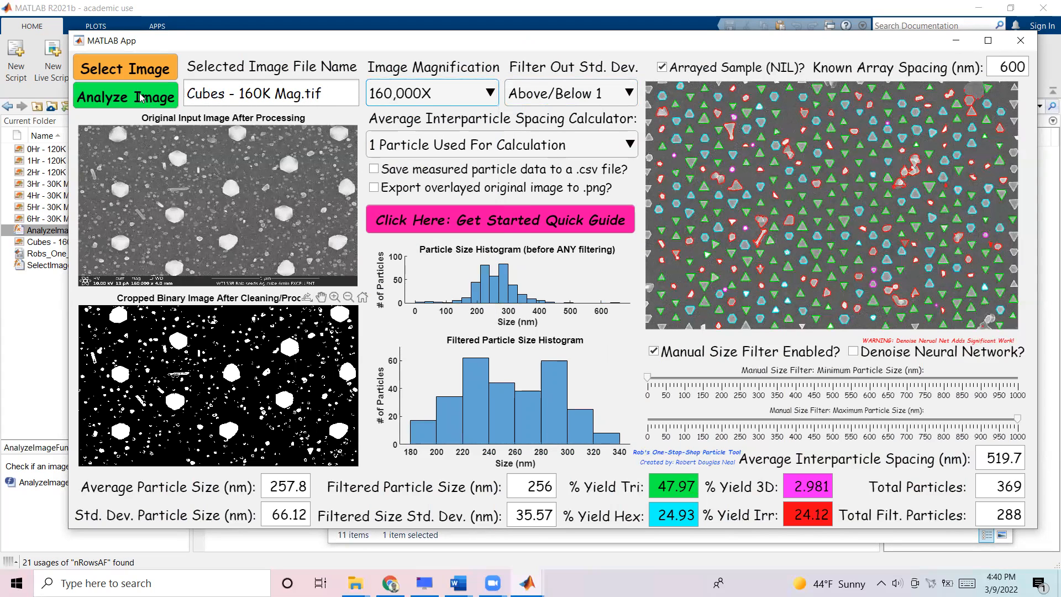
click(152, 99)
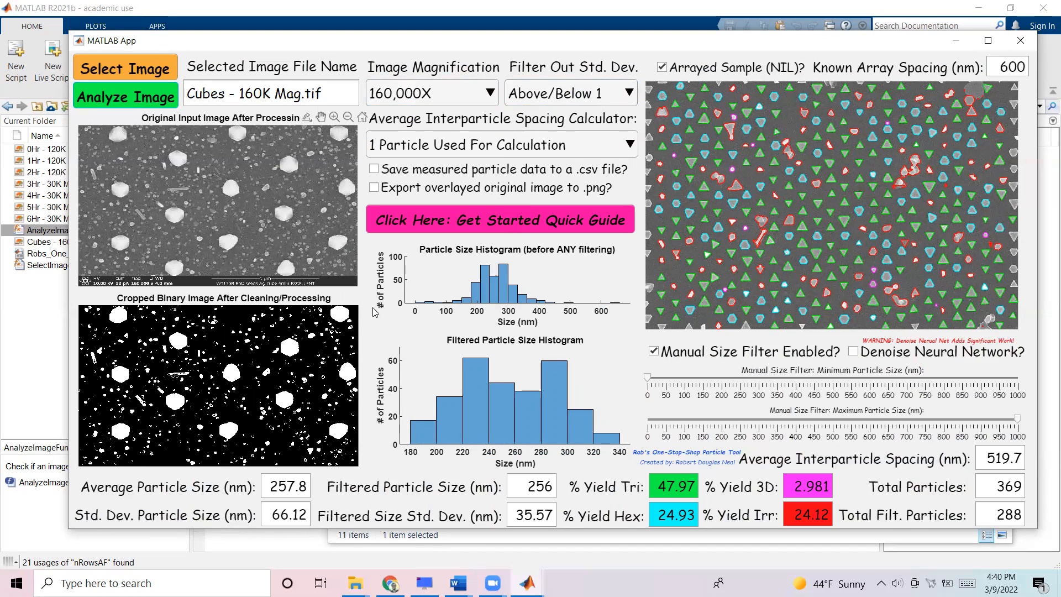
click(156, 99)
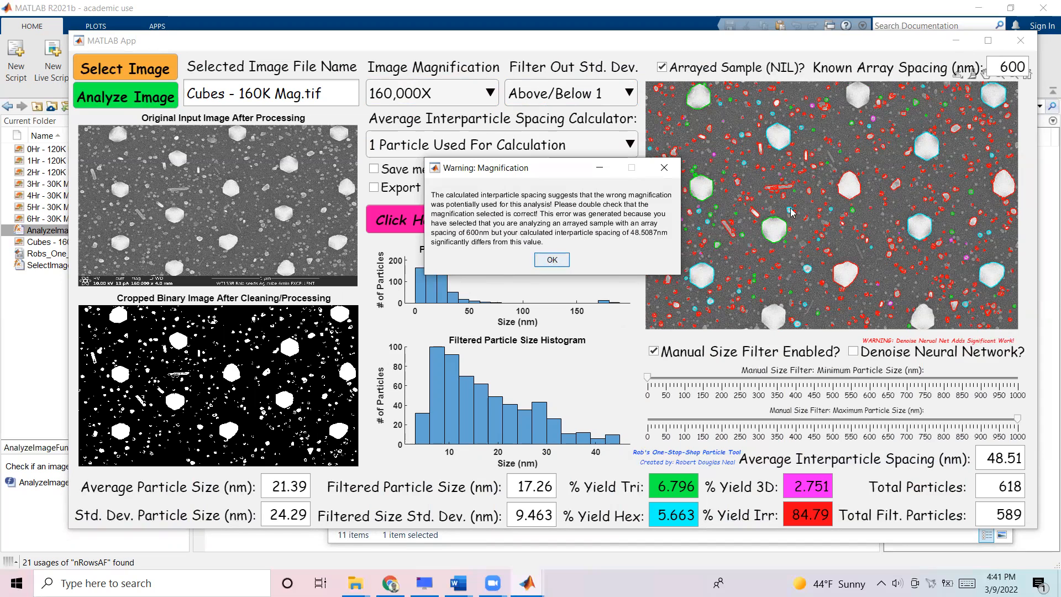
click(552, 261)
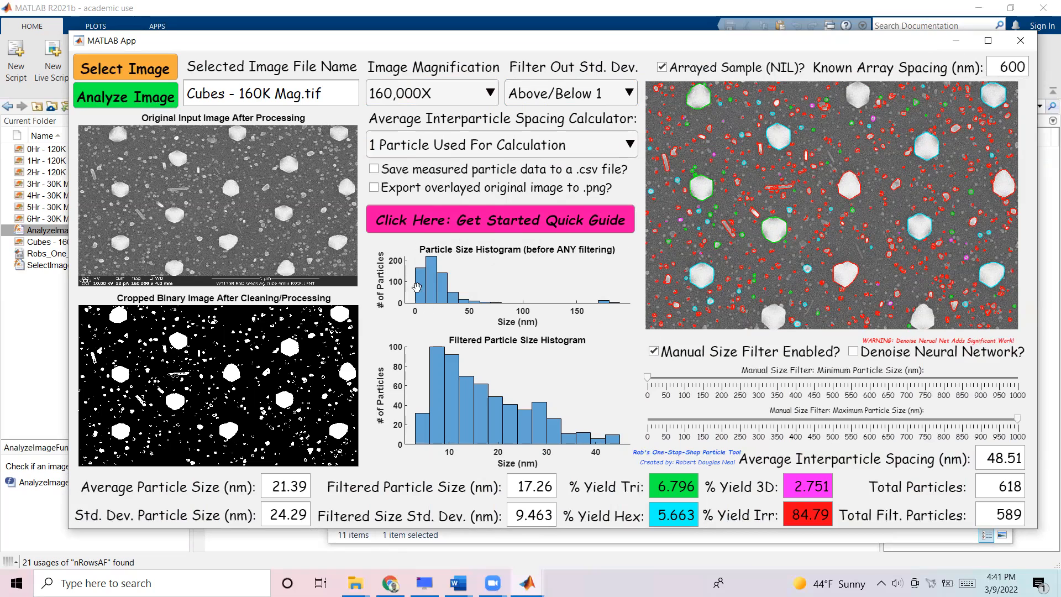
Step: Set the manual size filter's minimum particle size to 150 nm and analyze the Cubes image again
drag(648, 380, 703, 393)
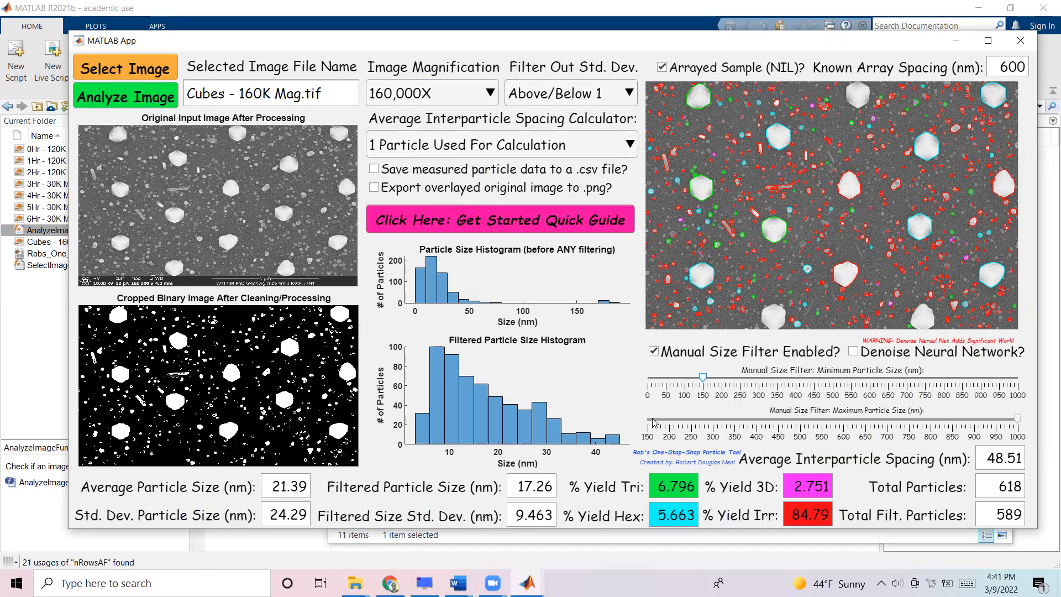
click(145, 99)
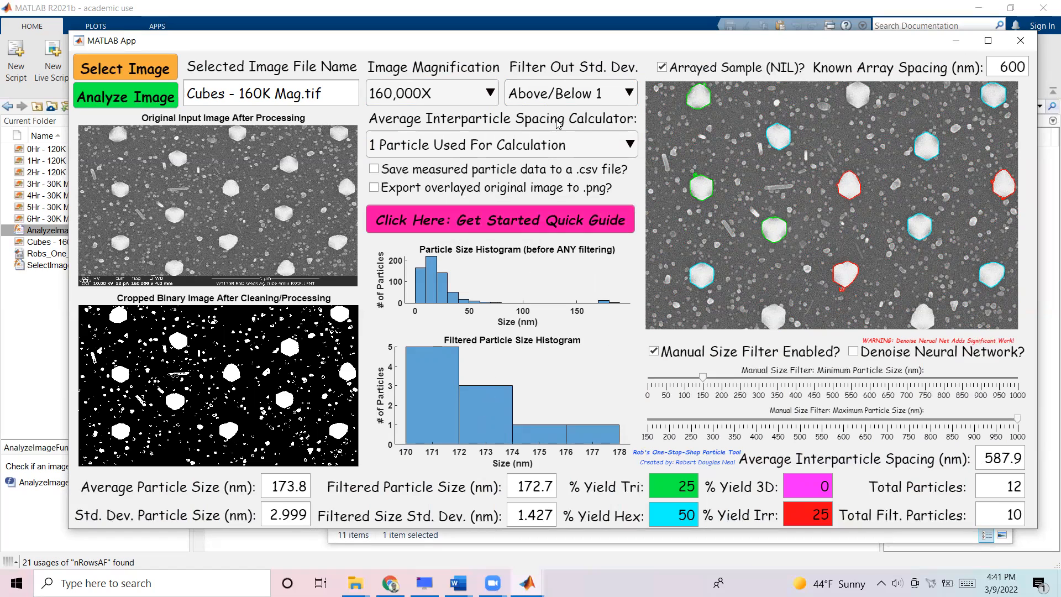
Step: Set the standard deviation filter to None for the Cubes image and rerun the analysis
click(558, 97)
click(558, 94)
click(558, 94)
click(558, 121)
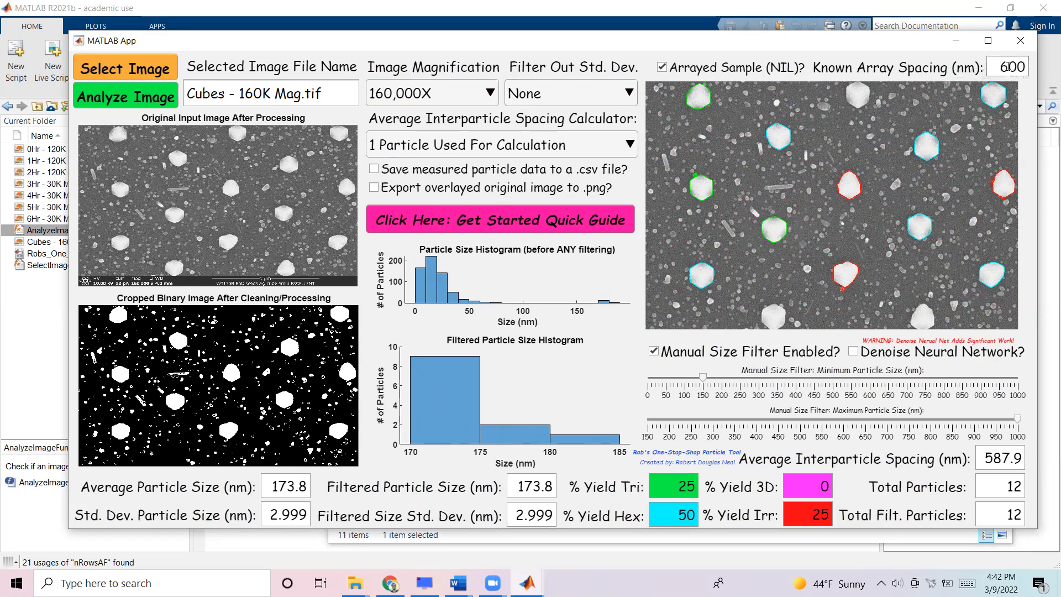
Step: Set the average interparticle spacing calculator to 5 Particles Used For Calculation and analyze the Cubes image again
click(587, 148)
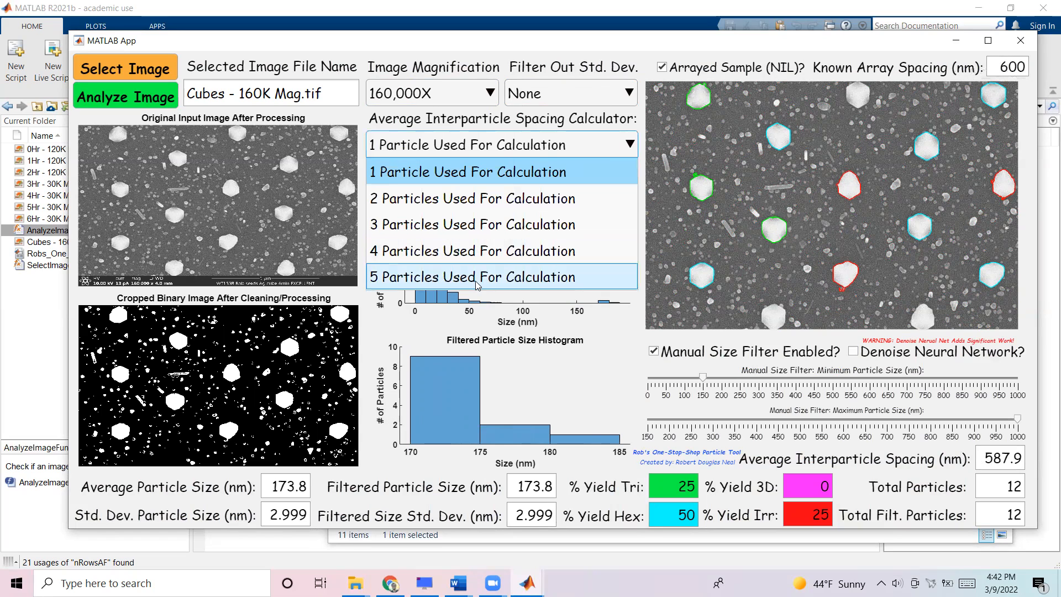
click(476, 280)
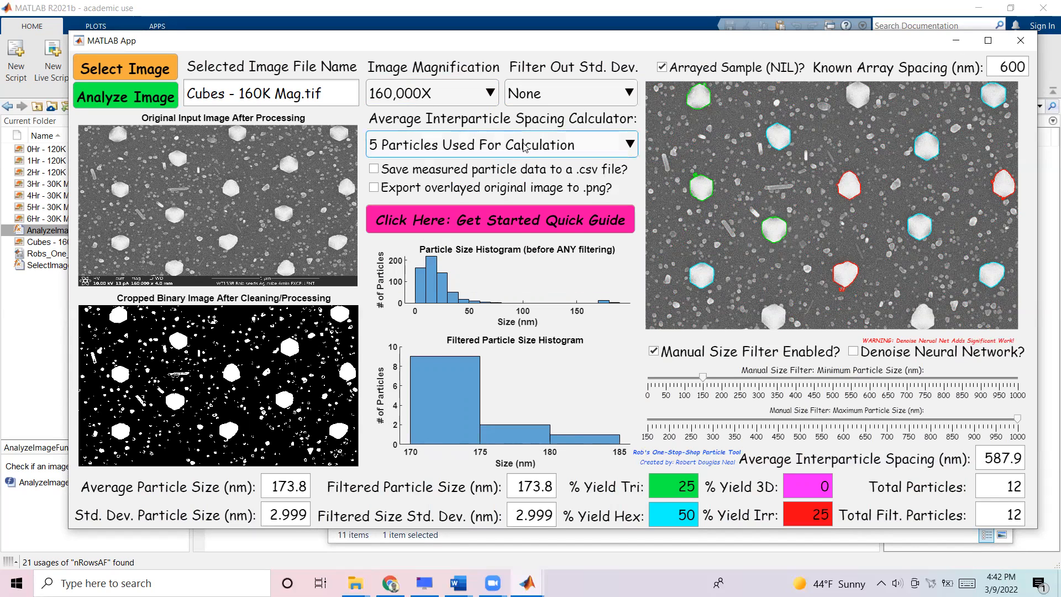
click(152, 99)
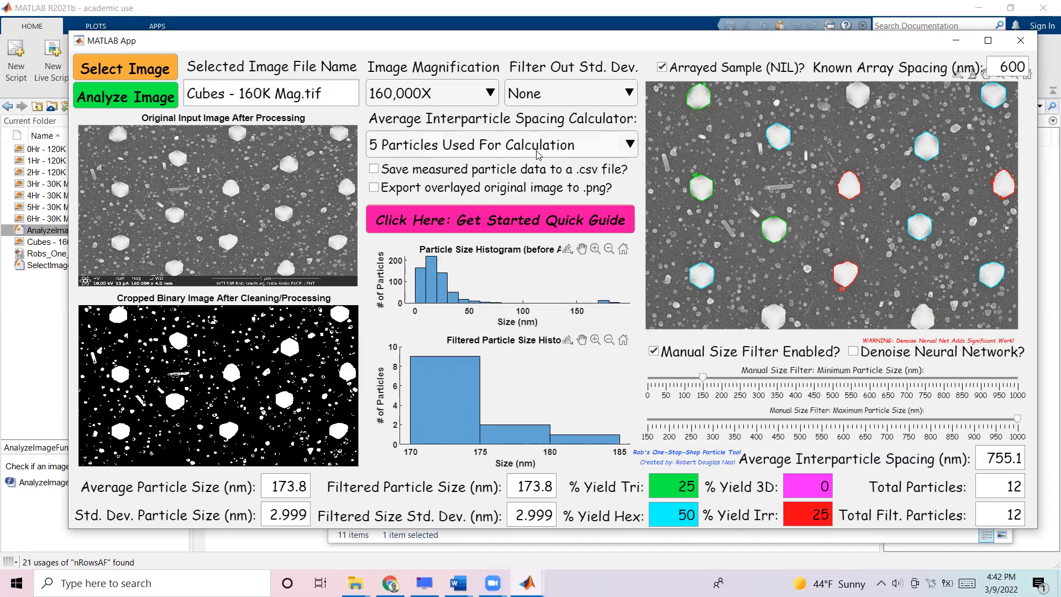
Step: Load 6Hr - 30K Mag.tif and analyze it at 30,000X magnification
click(138, 77)
click(241, 212)
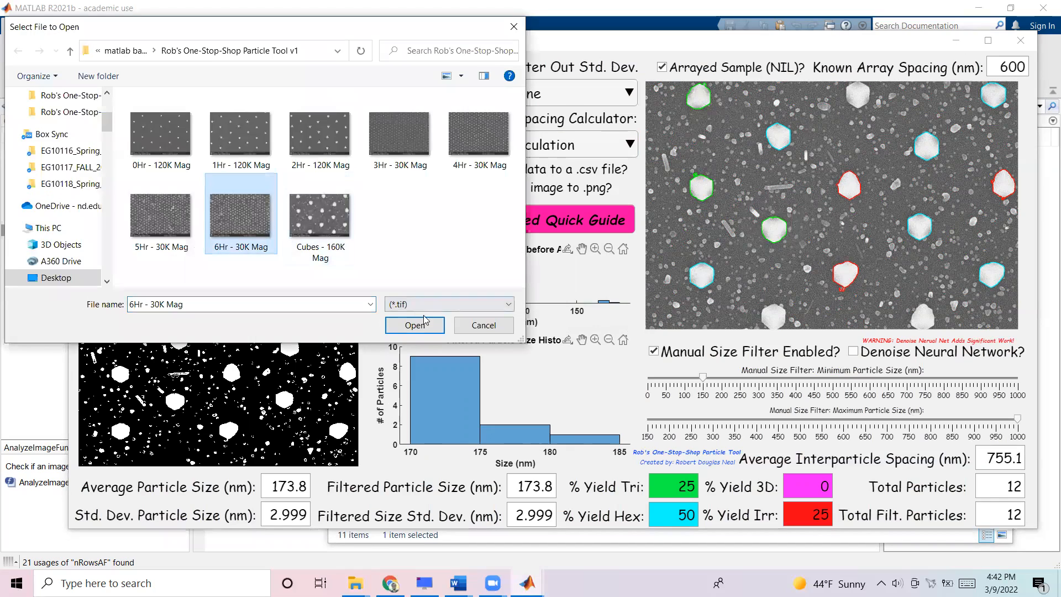
click(422, 319)
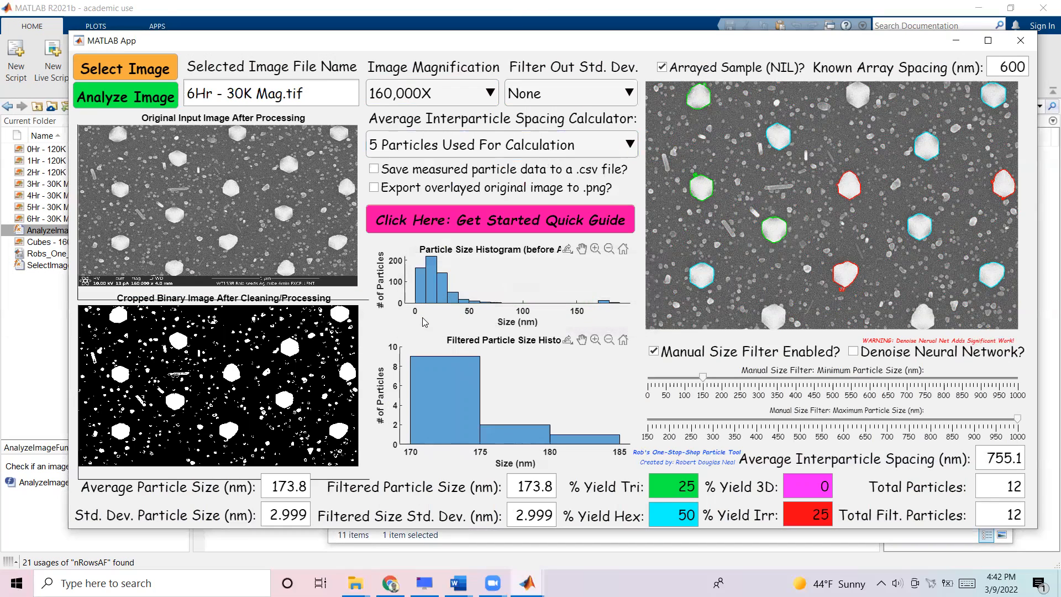
click(390, 101)
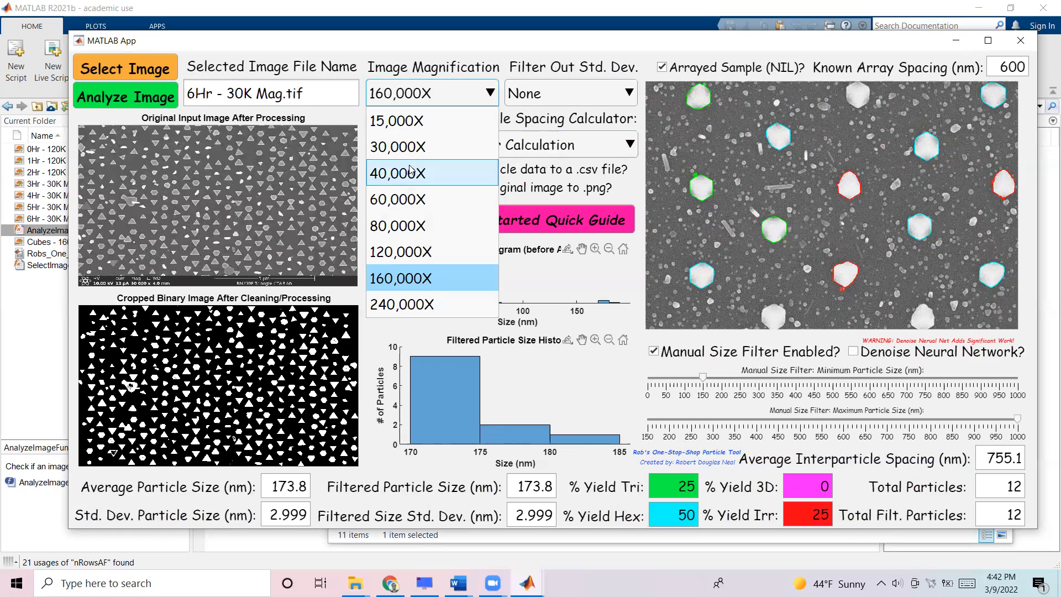
click(398, 144)
click(126, 98)
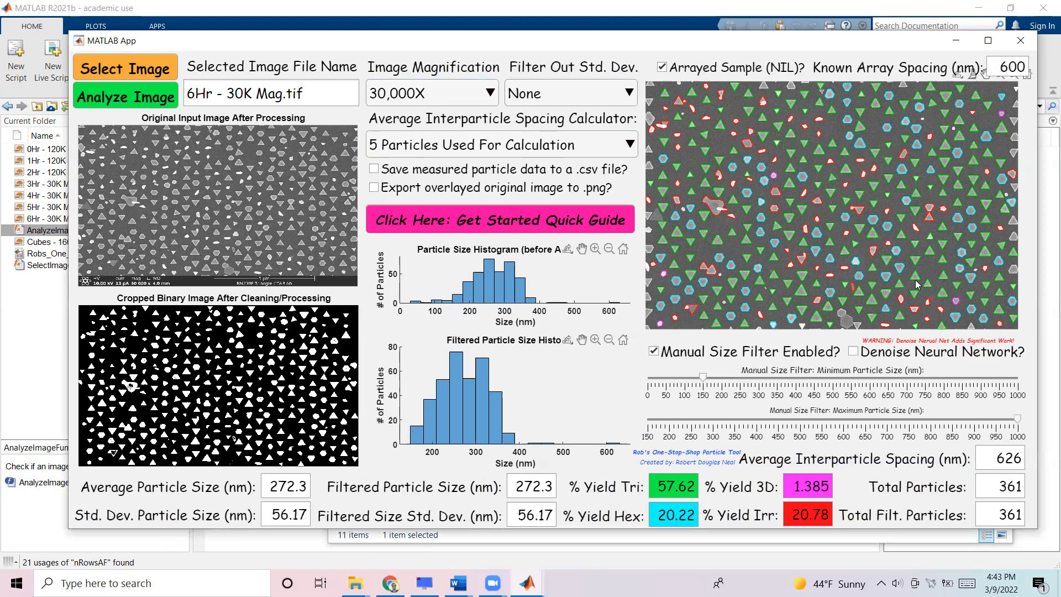
Step: Set the interparticle spacing calculator to 1 Particle Used For Calculation and rerun the 6Hr - 30K Mag analysis
mouse_move(916, 284)
click(558, 151)
click(558, 165)
click(120, 104)
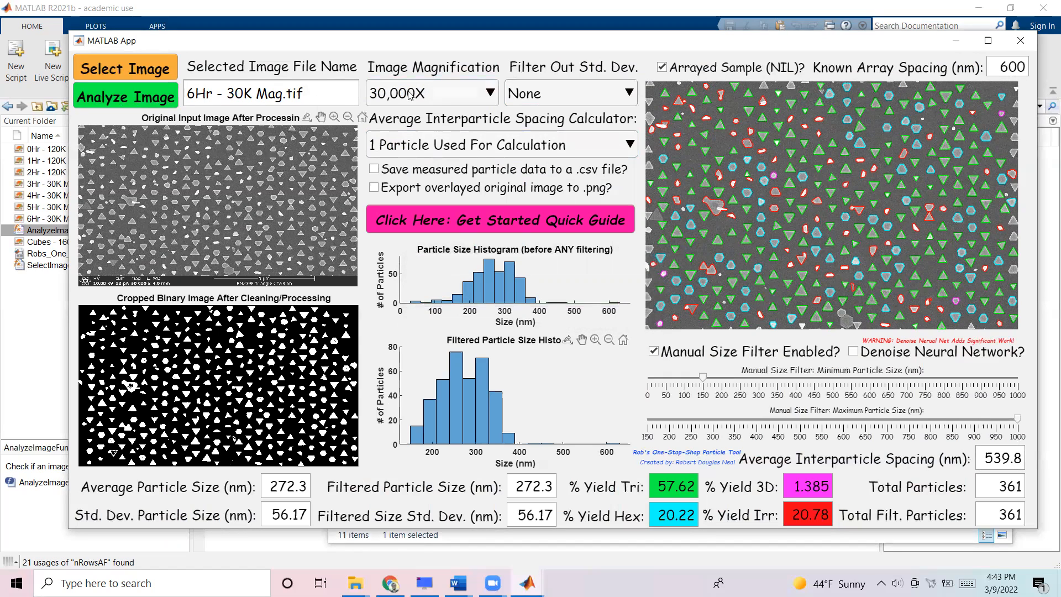
click(470, 155)
click(458, 271)
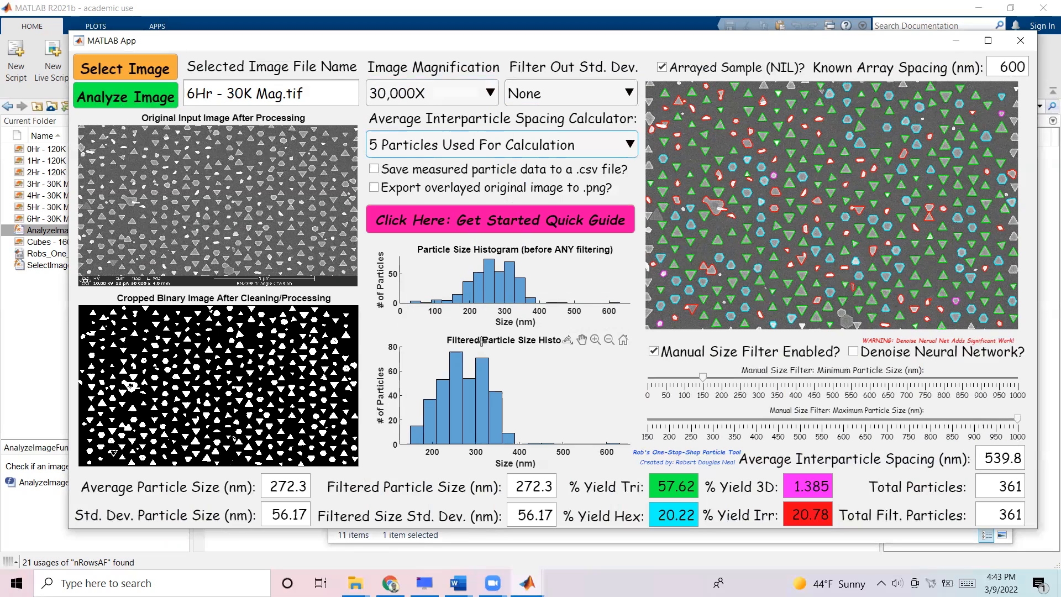
click(462, 155)
click(436, 167)
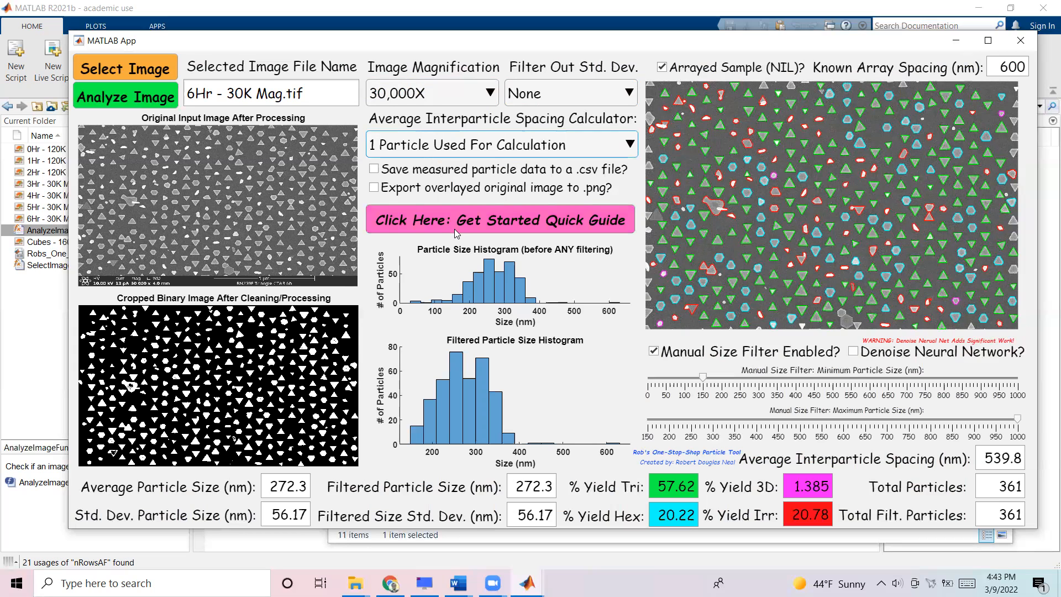
Step: Load Cubes - 160K Mag.tif and analyze it with the Denoise Neural Network enabled
click(143, 80)
click(318, 213)
click(420, 326)
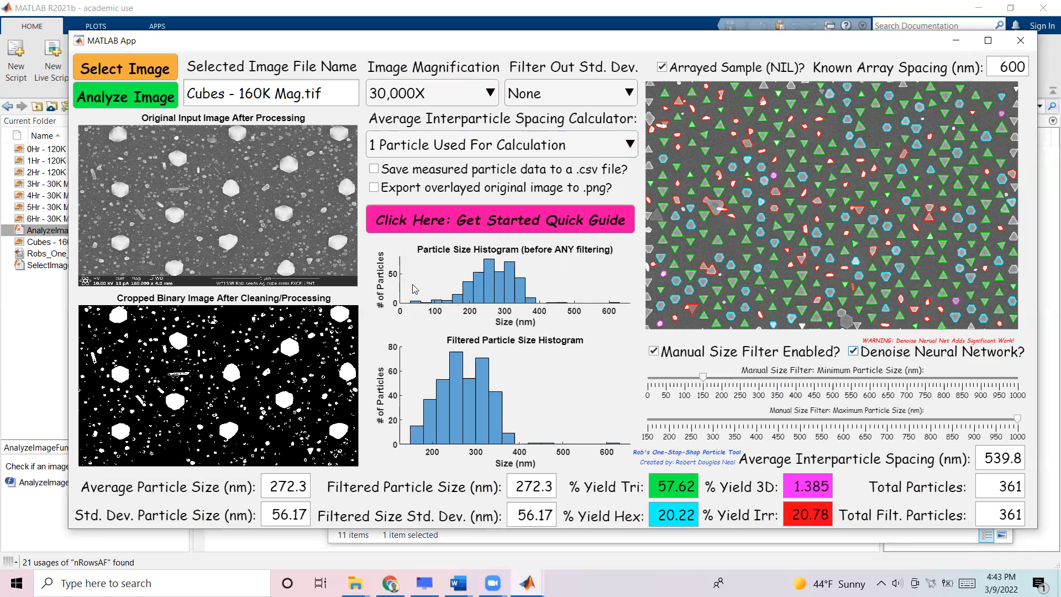
click(852, 351)
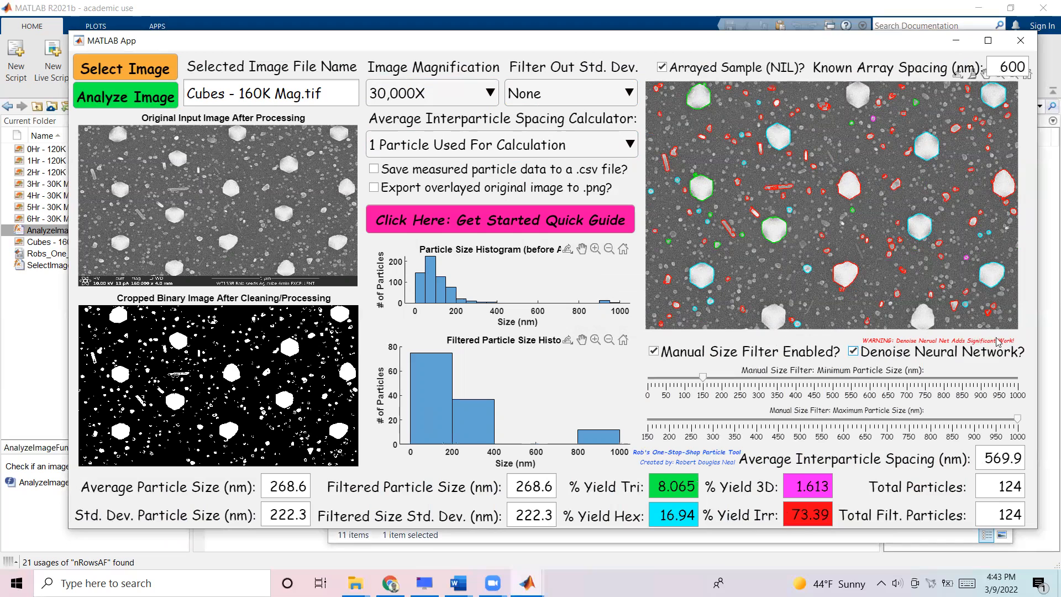
click(145, 98)
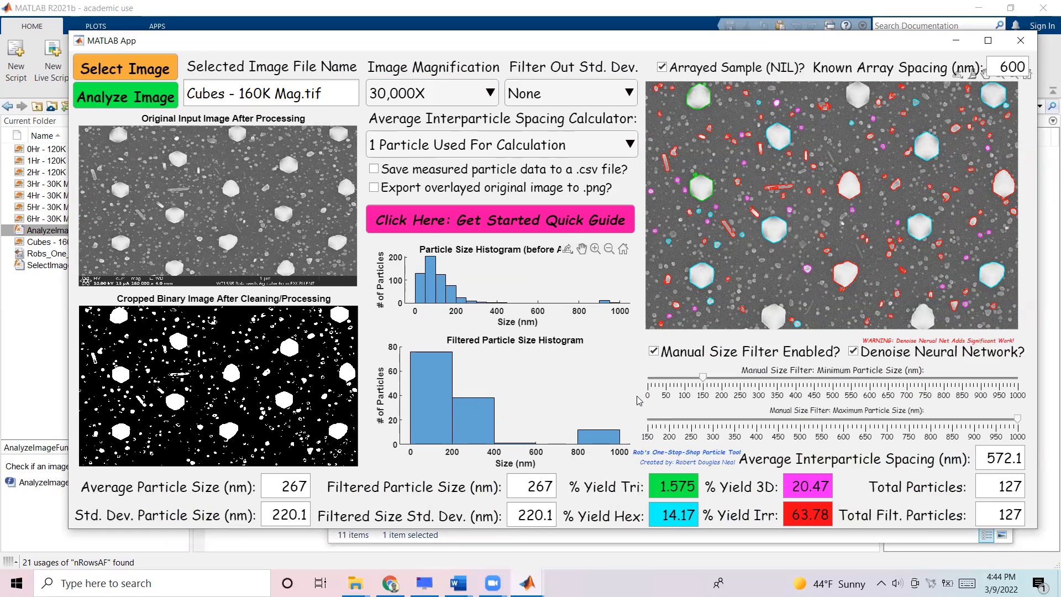
Step: Set the Cubes image's magnification to 160,000X and disable the Denoise Neural Network
click(426, 93)
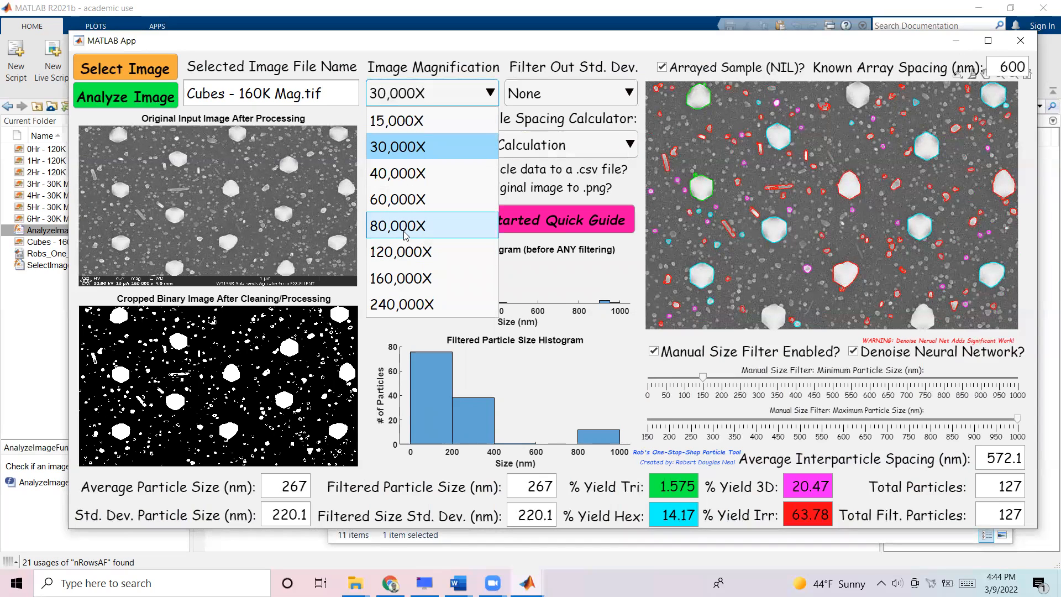
click(403, 278)
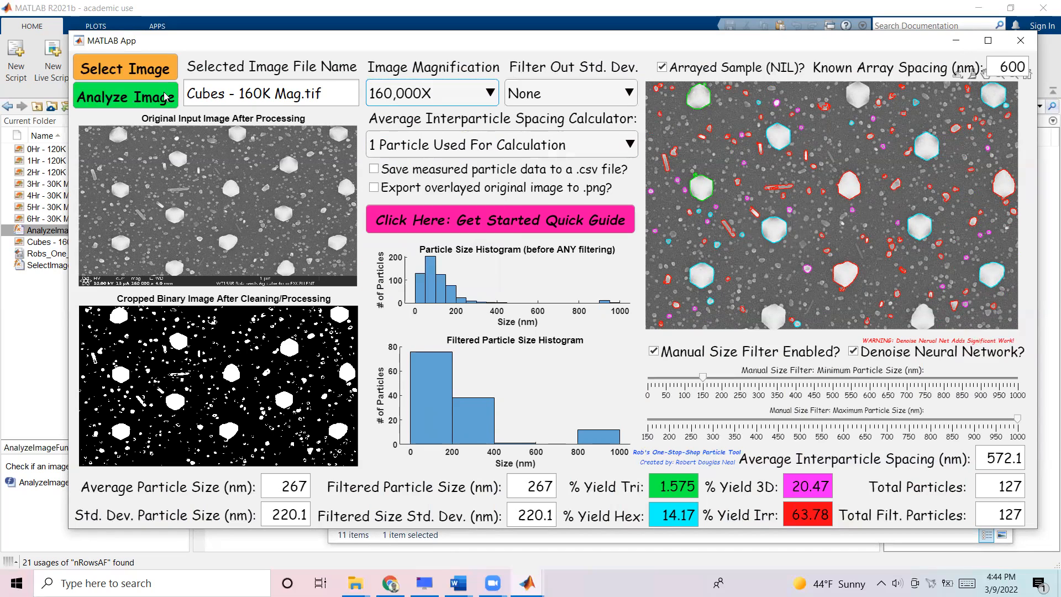
click(853, 352)
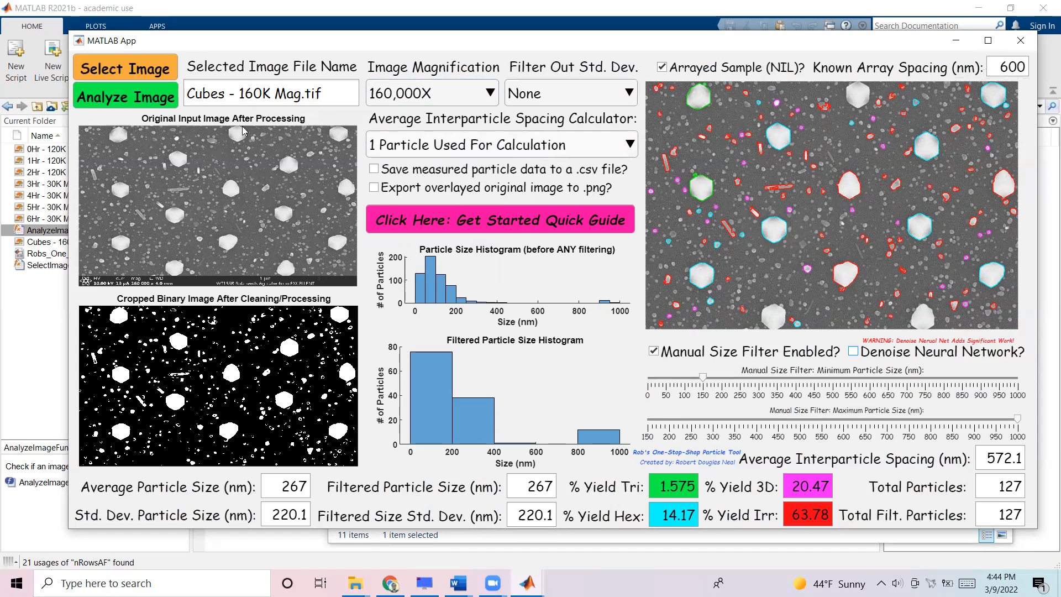
Step: Enable exporting the overlayed original image to .png and analyze the Cubes image
click(371, 189)
click(119, 102)
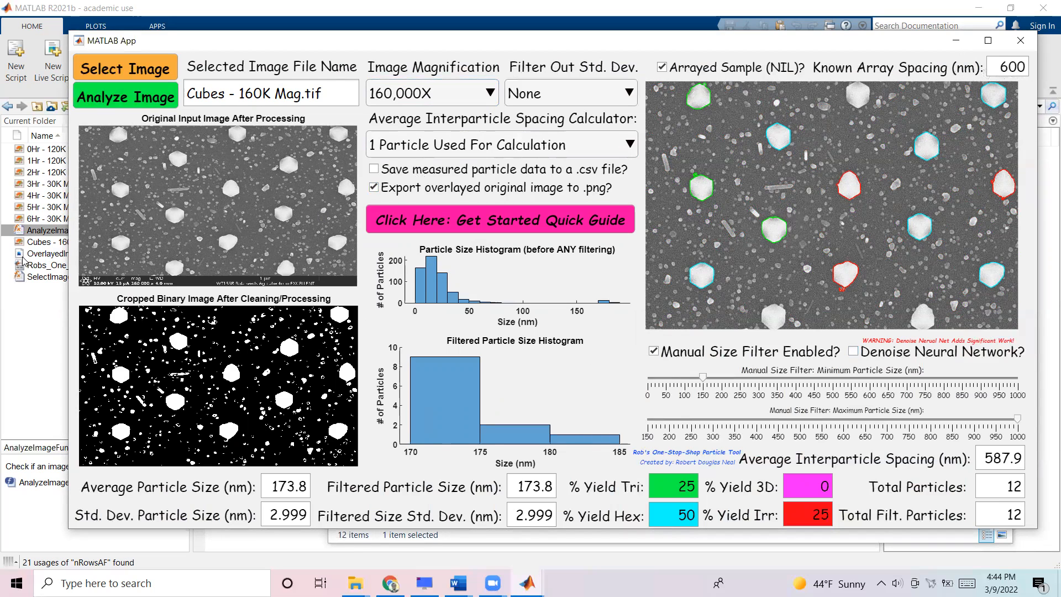
Step: View the exported OverlayedImage.png from the particle tool's folder in File Explorer, and close both the image and the folder
click(360, 583)
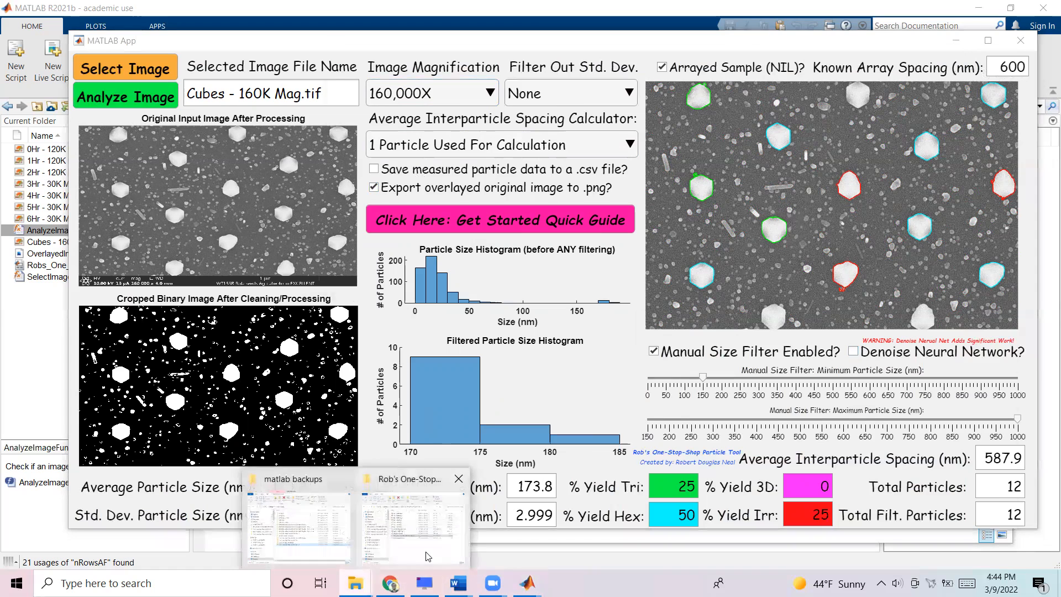
click(426, 556)
double_click(554, 341)
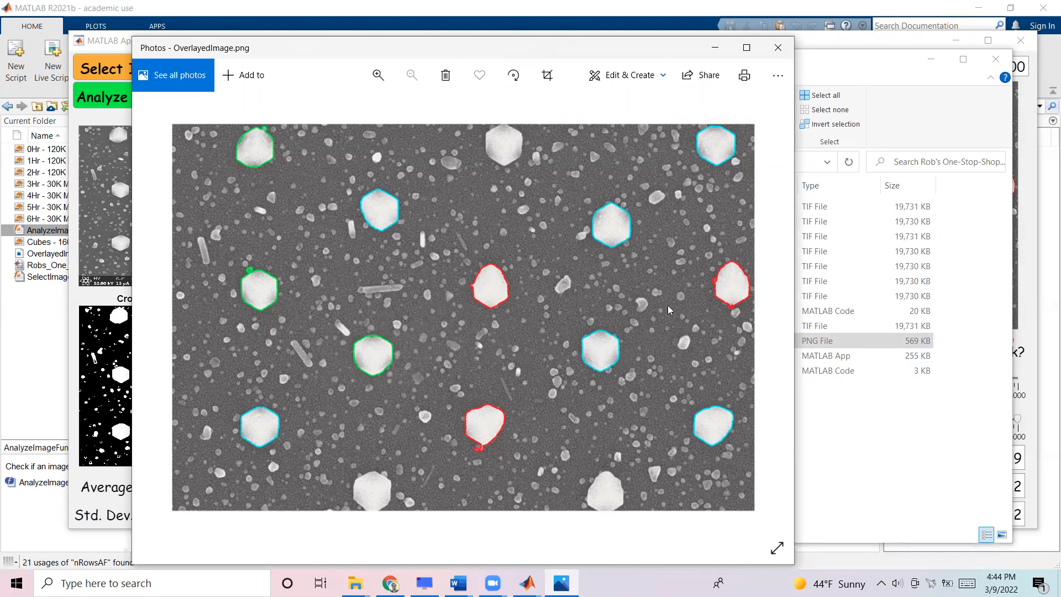
click(778, 48)
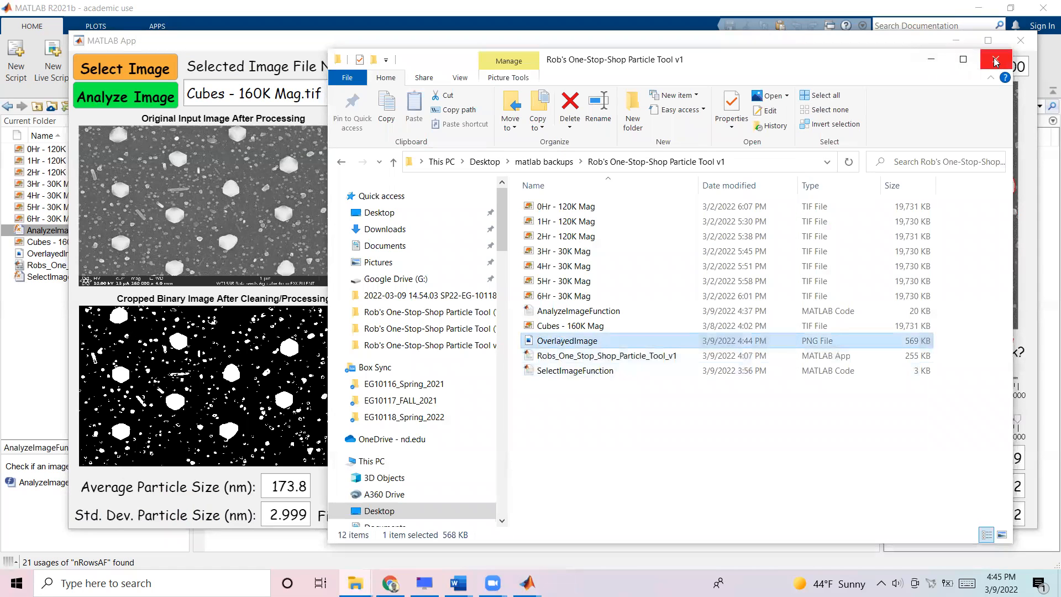
click(996, 61)
Step: Turn off the overlayed .png export and load 0Hr - 120K Mag.tif
click(429, 189)
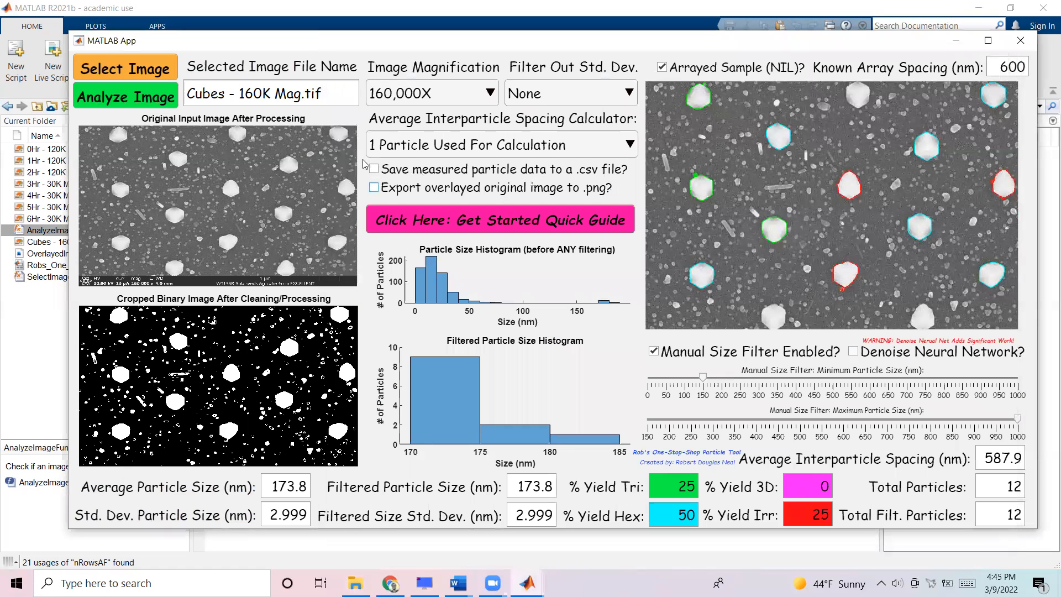
click(445, 174)
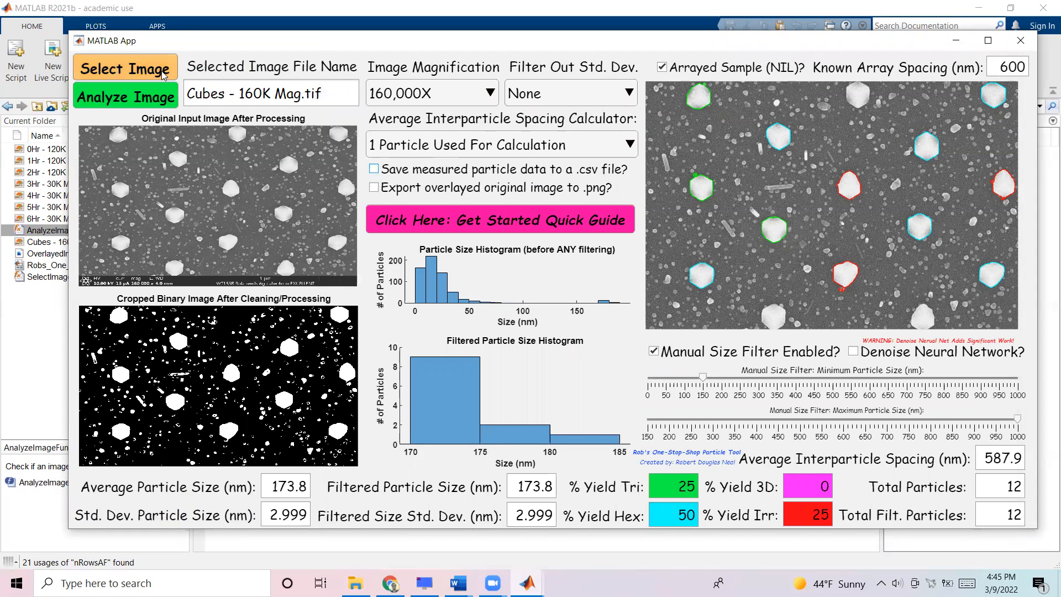
click(133, 69)
click(160, 133)
click(418, 325)
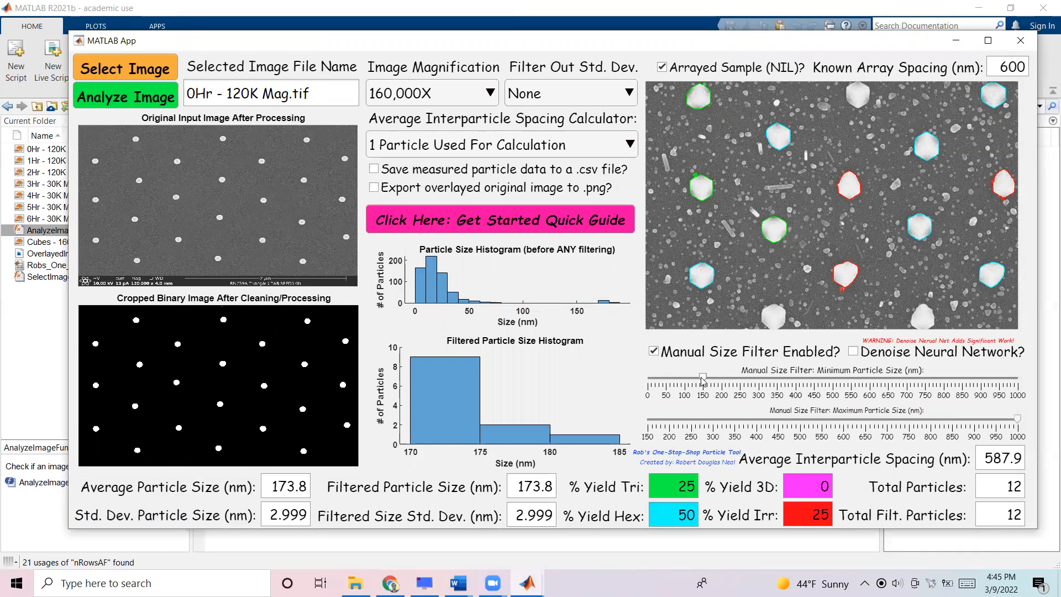
Step: Set the magnification to 120,000X, try to analyze the 0Hr - 120K Mag image, and dismiss the error
click(431, 103)
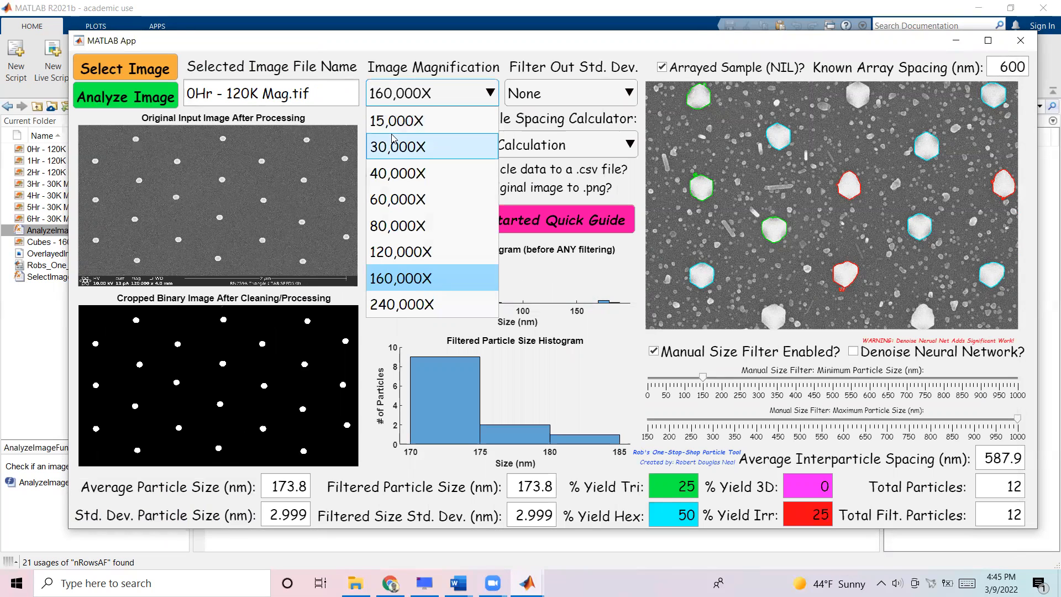
click(401, 251)
click(156, 105)
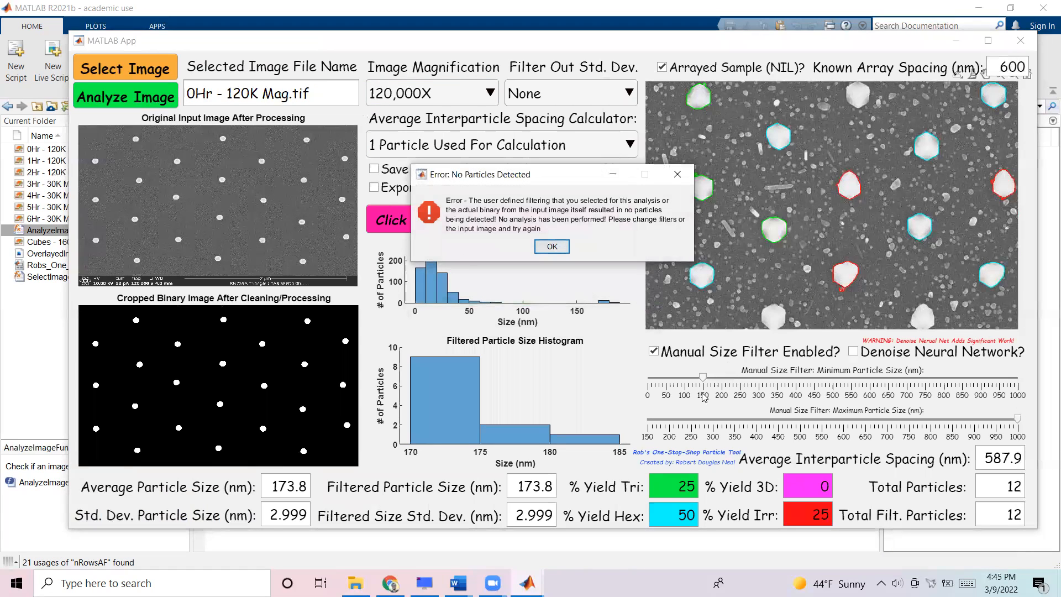
click(549, 246)
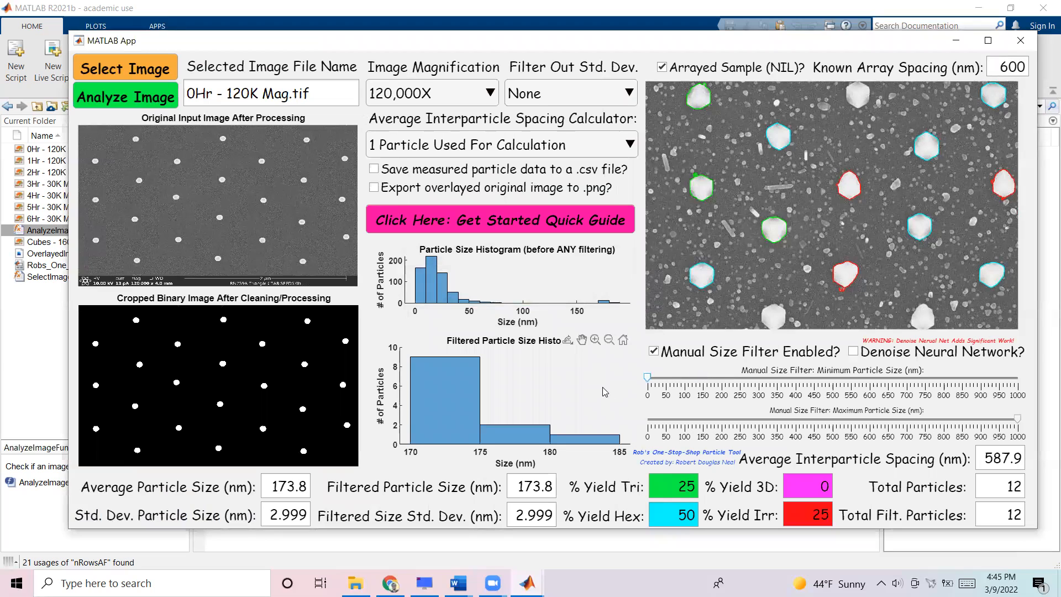
Step: Disable the manual size filter and analyze the 0Hr - 120K Mag image with measured particle data saved to a .csv file
click(654, 357)
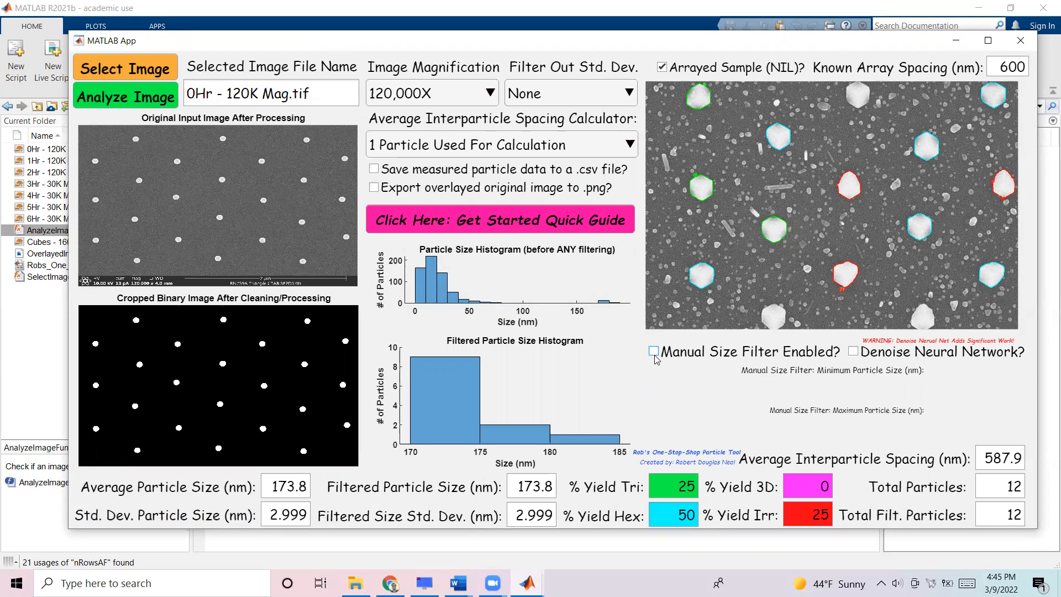
click(542, 99)
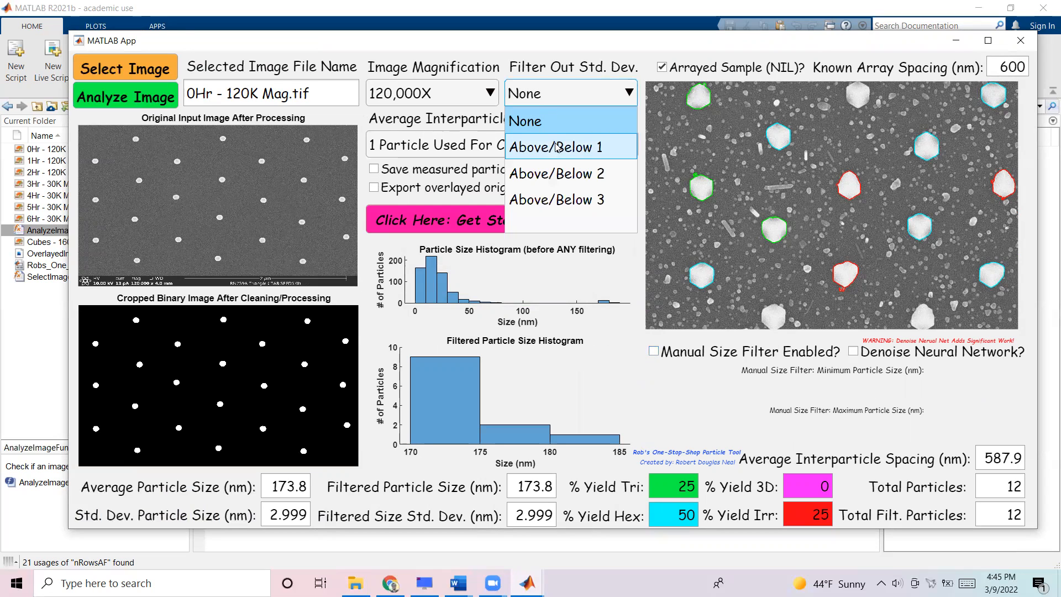
click(525, 127)
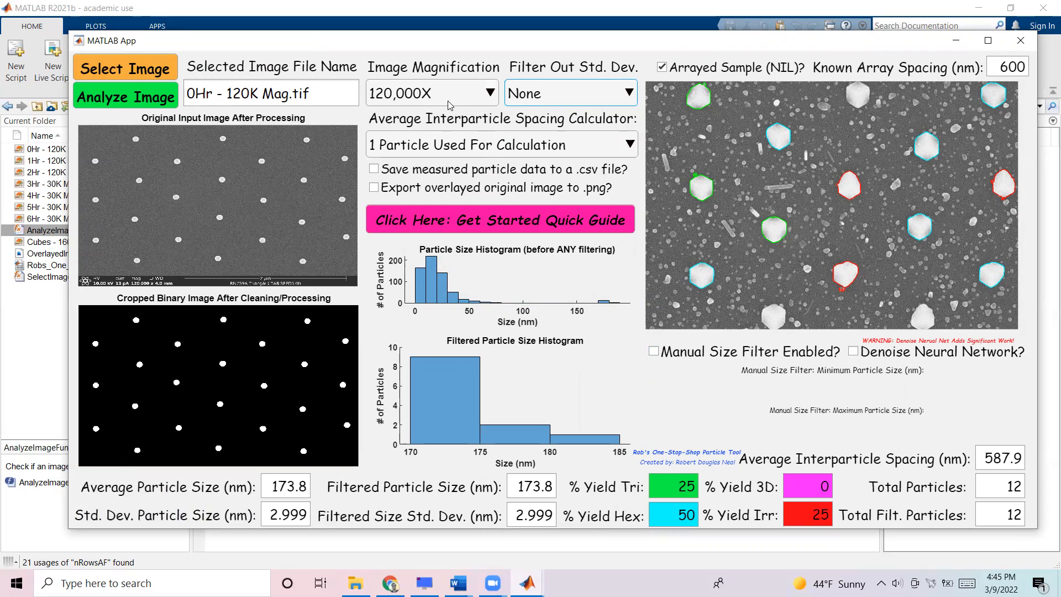
click(409, 173)
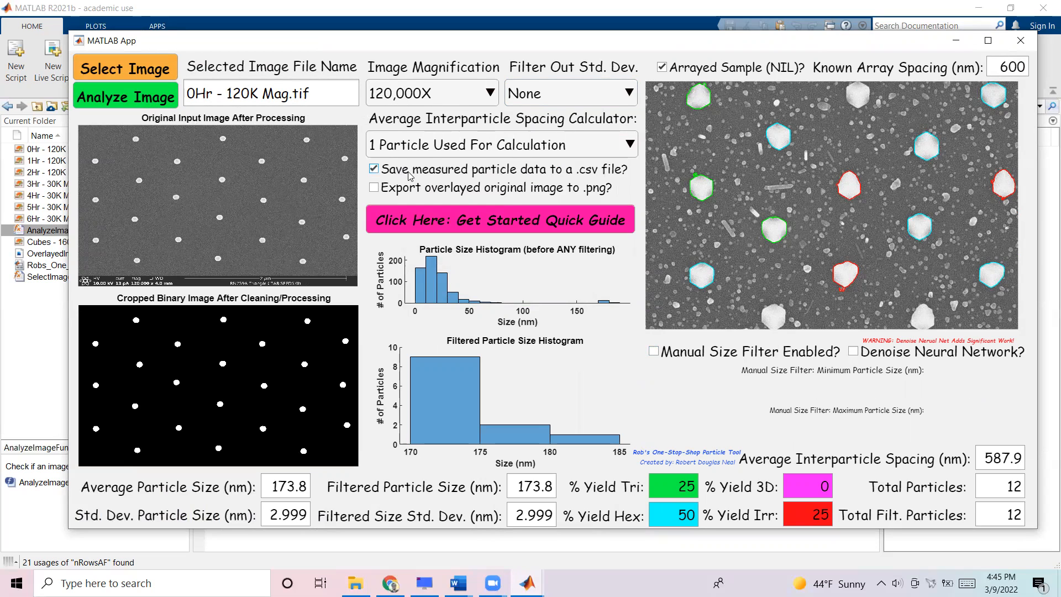
click(138, 99)
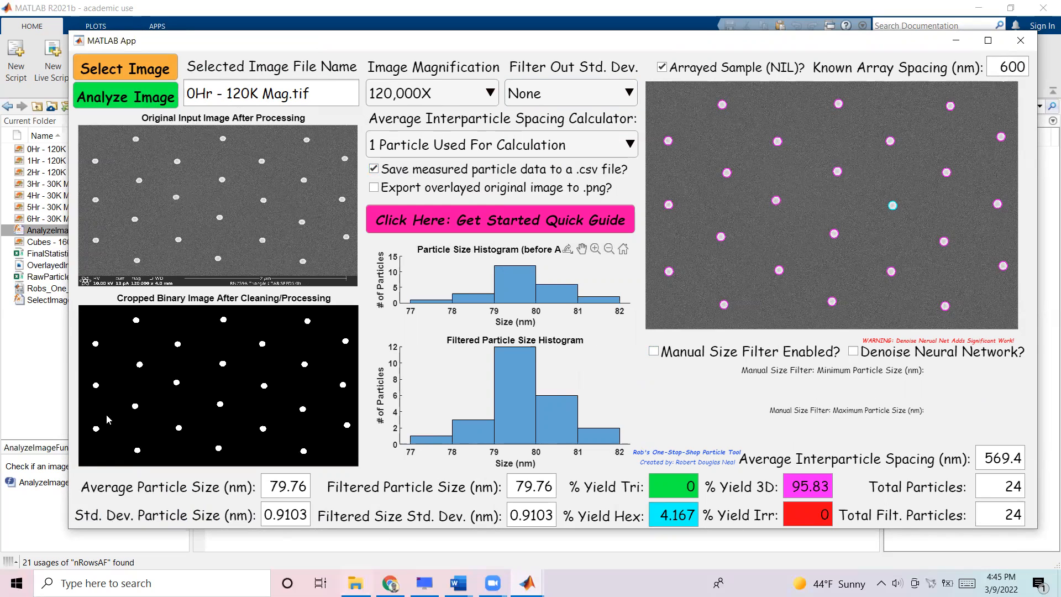
Step: Open the saved FinalStatistics file from the particle tool's v1 folder in Excel to examine the exported statistics
click(355, 583)
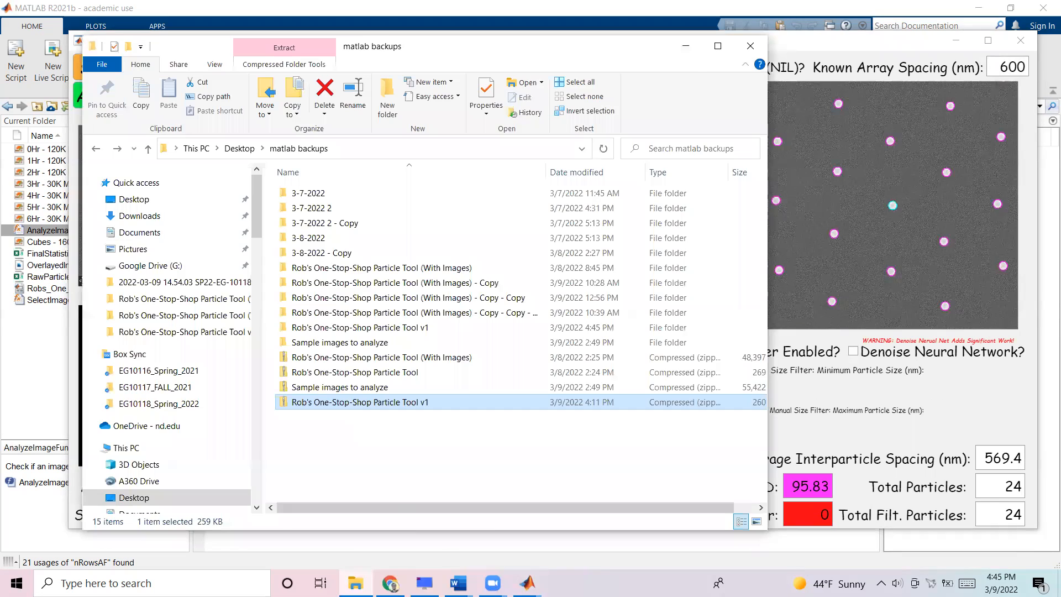
click(355, 583)
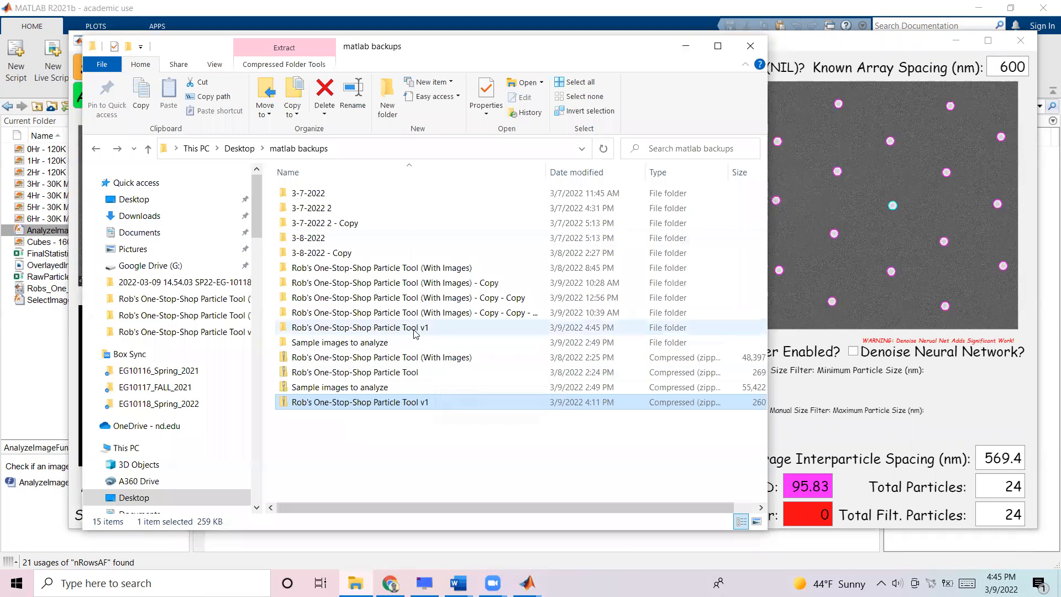
double_click(414, 328)
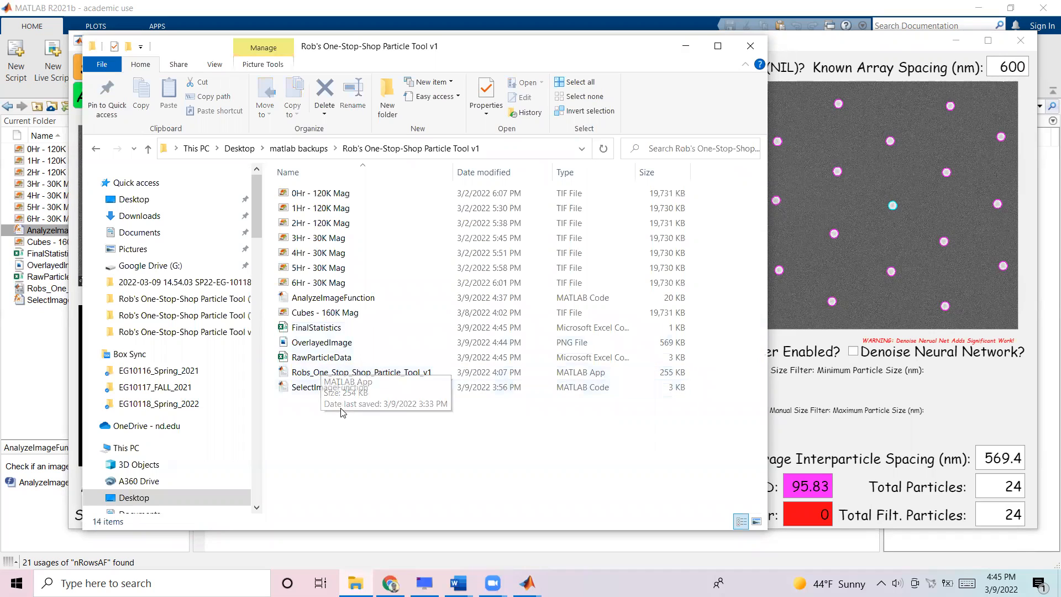
double_click(325, 328)
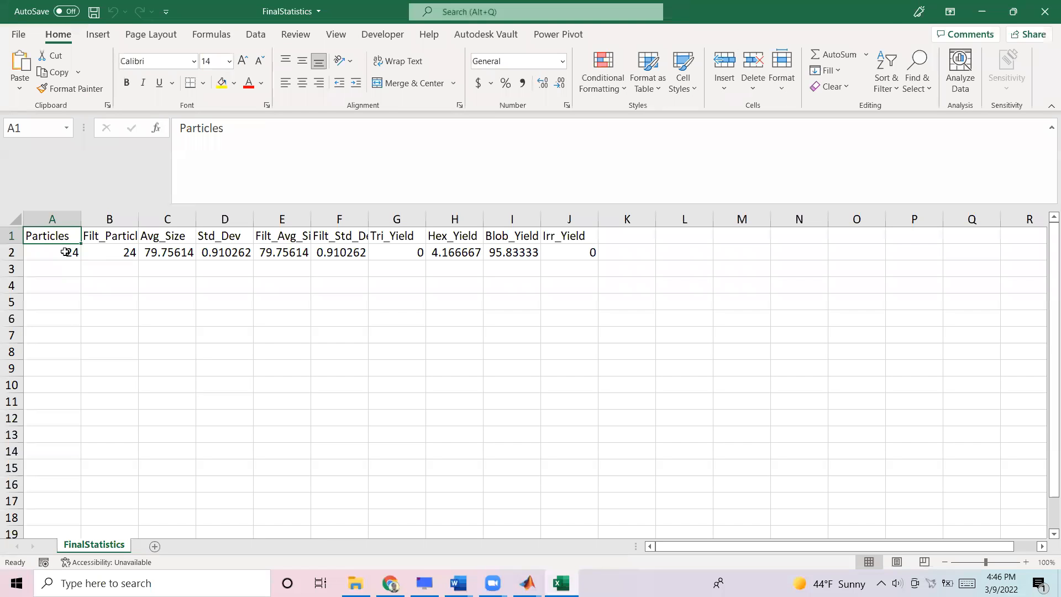
Step: Examine the particle count, filtered average size and shape yield values in FinalStatistics, and close the workbook
click(65, 252)
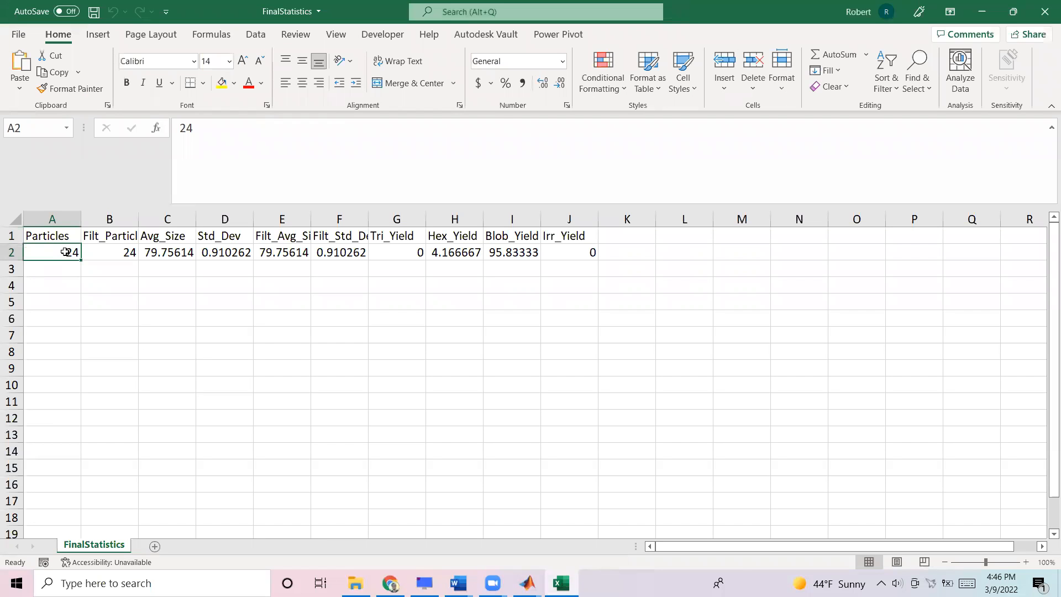
click(105, 253)
click(285, 251)
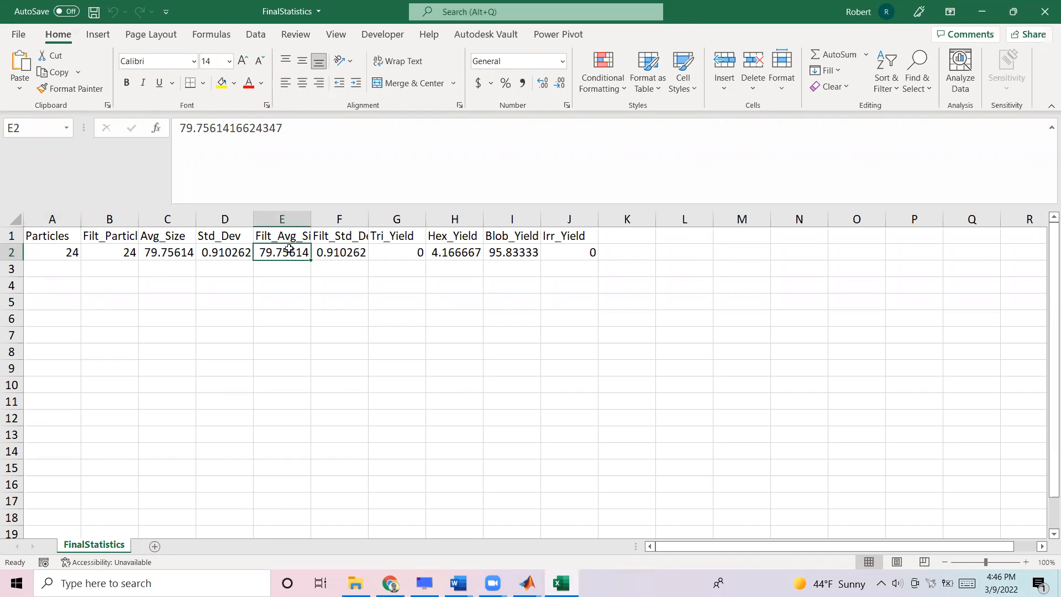
drag(405, 252, 580, 252)
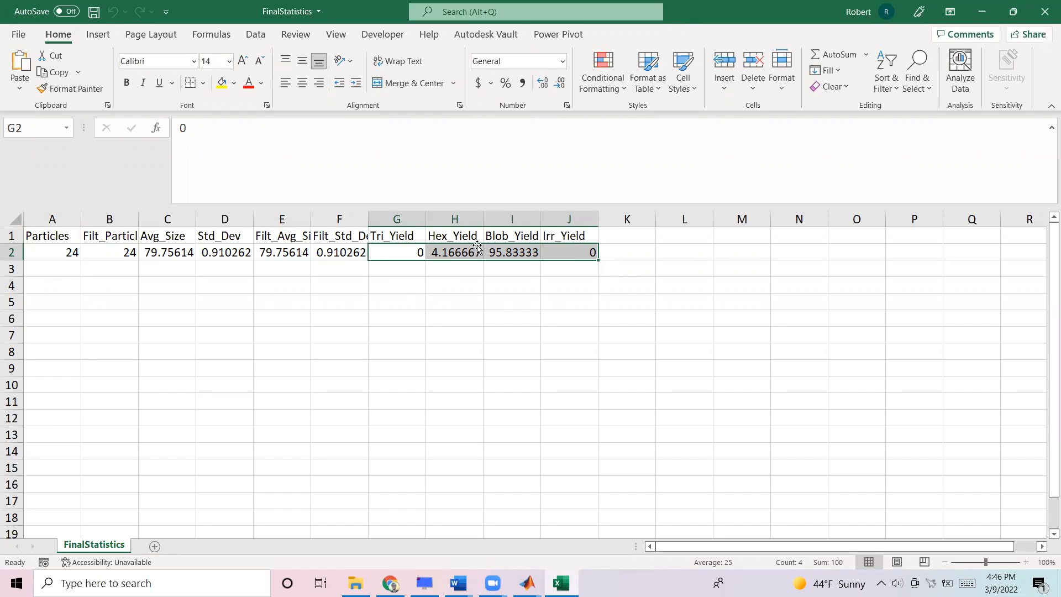
click(1044, 13)
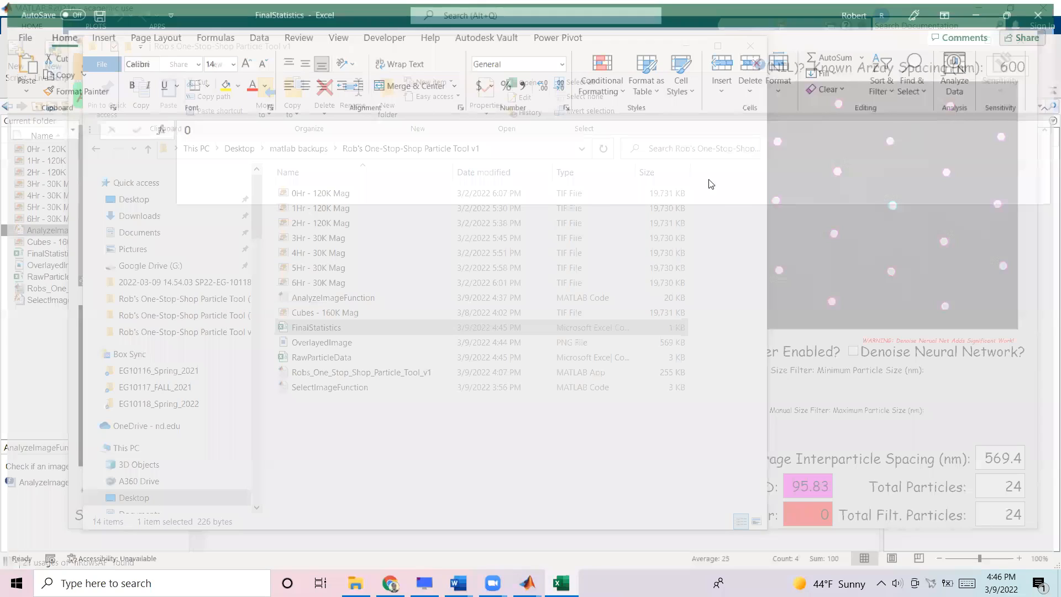
Step: Return to the MATLAB App, load 1Hr - 120K Mag.tif and analyze it at 120,000X
click(922, 224)
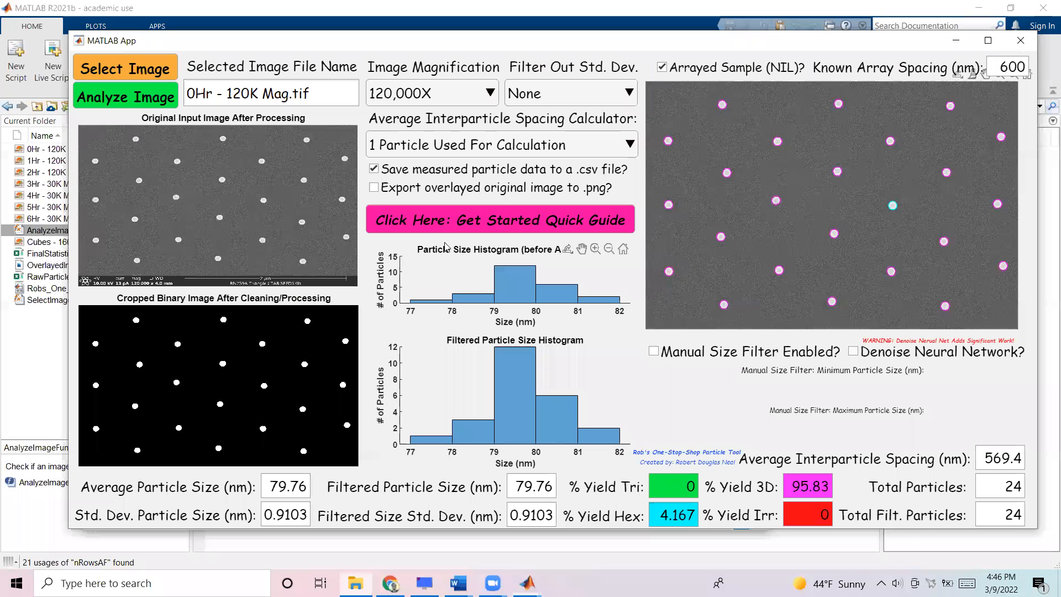
click(144, 72)
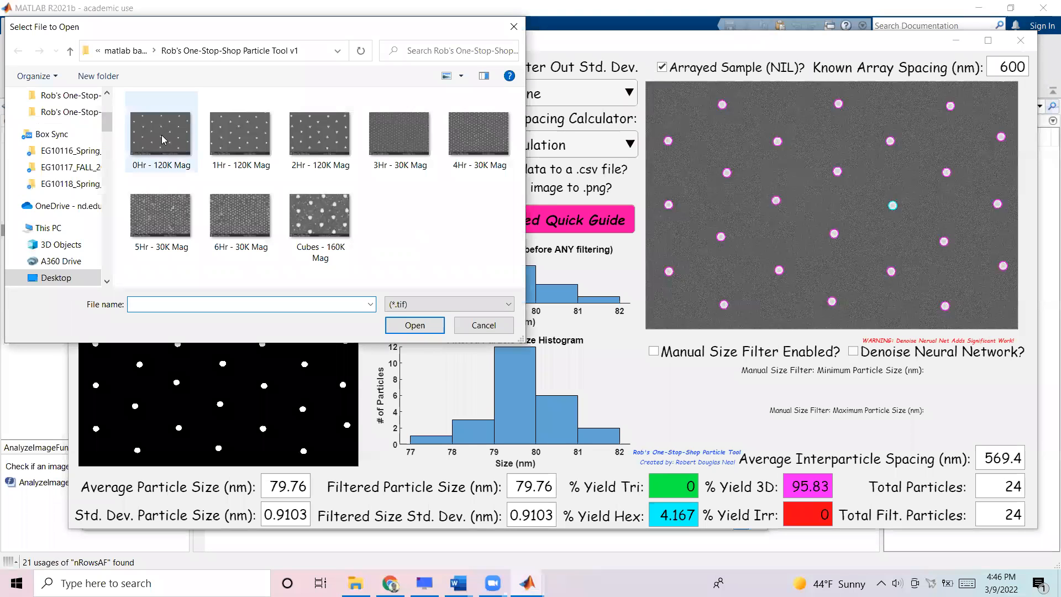
click(240, 135)
click(431, 328)
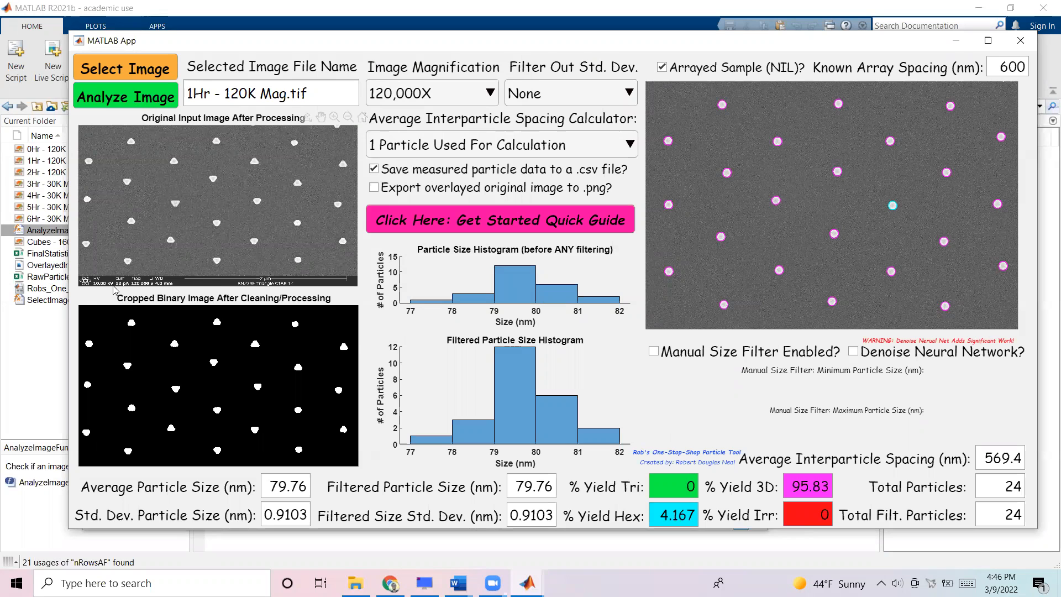
click(139, 97)
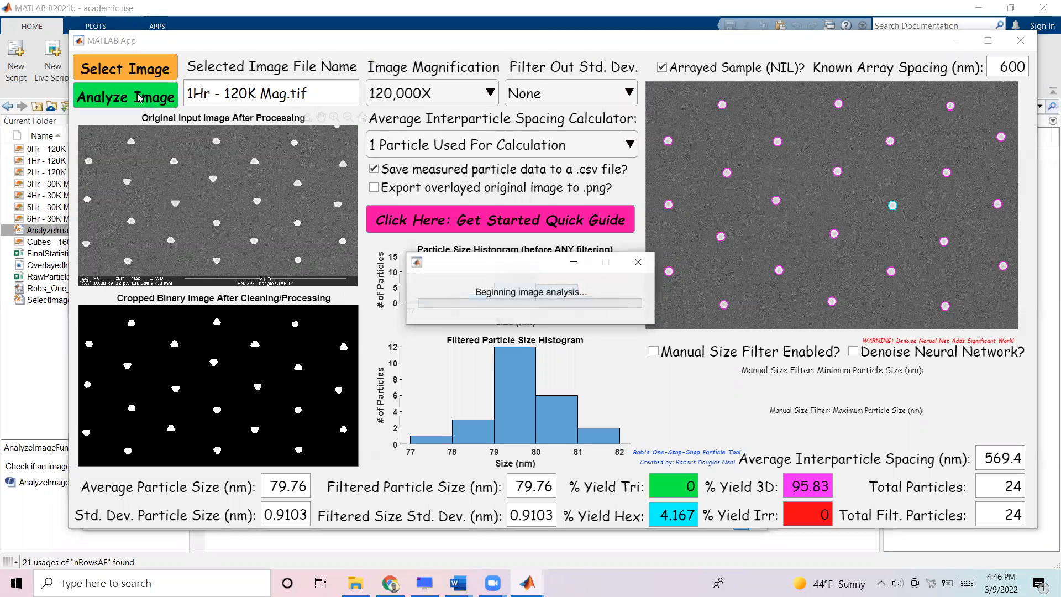
Step: Load 2Hr - 120K Mag.tif and analyze it with the same settings
click(132, 72)
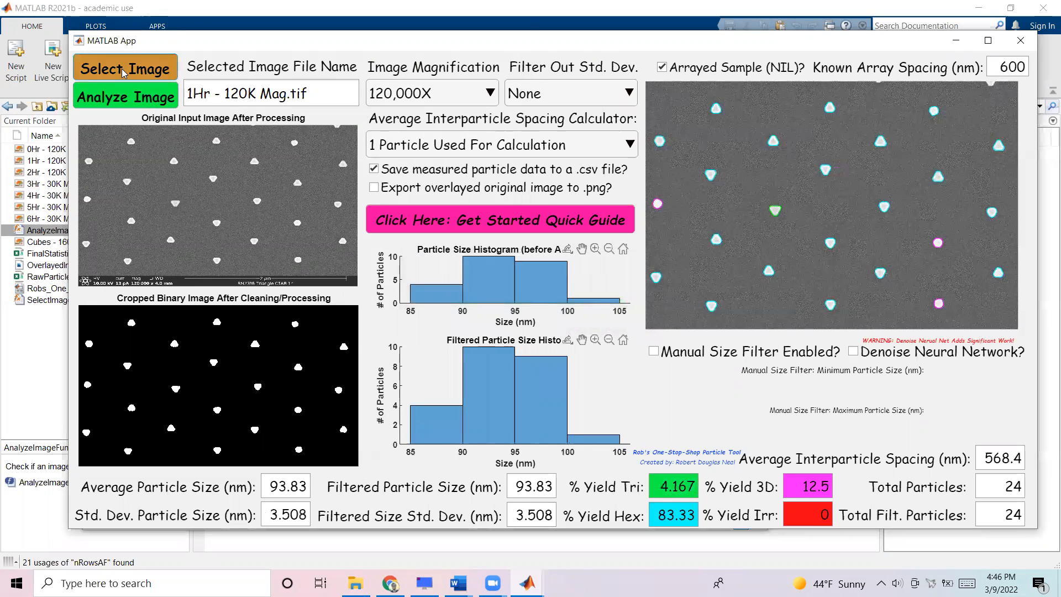
click(320, 138)
click(415, 325)
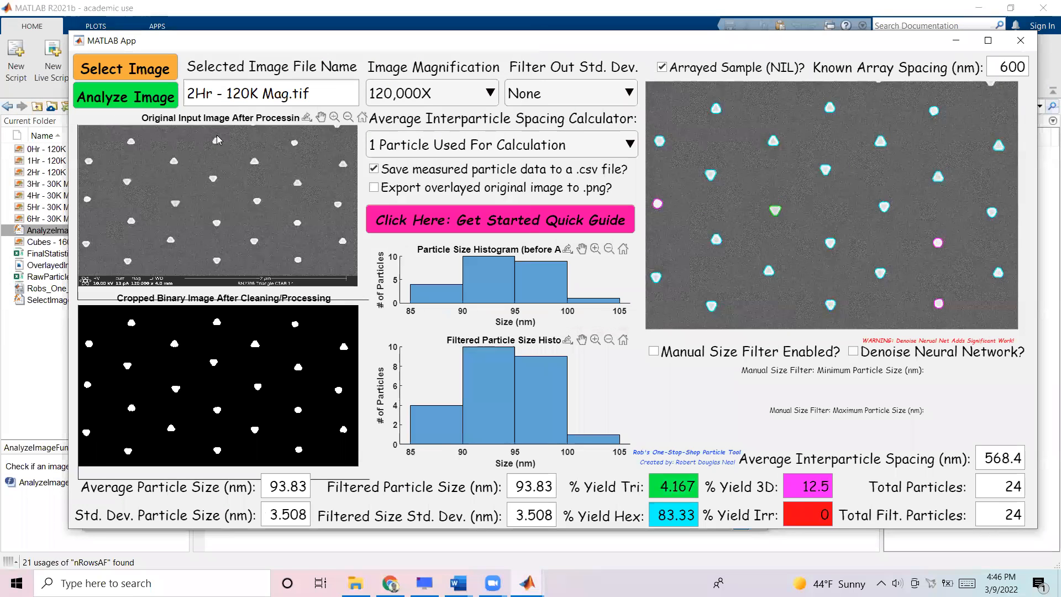
click(132, 99)
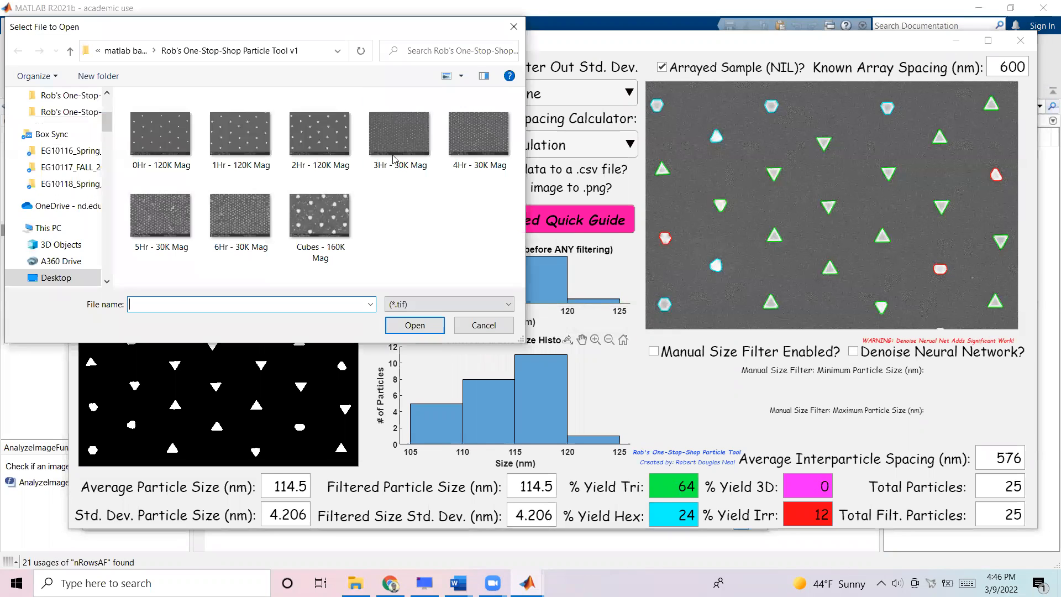
Step: Load 3Hr - 30K Mag.tif, set the image magnification to 30,000X and analyze the image
click(386, 138)
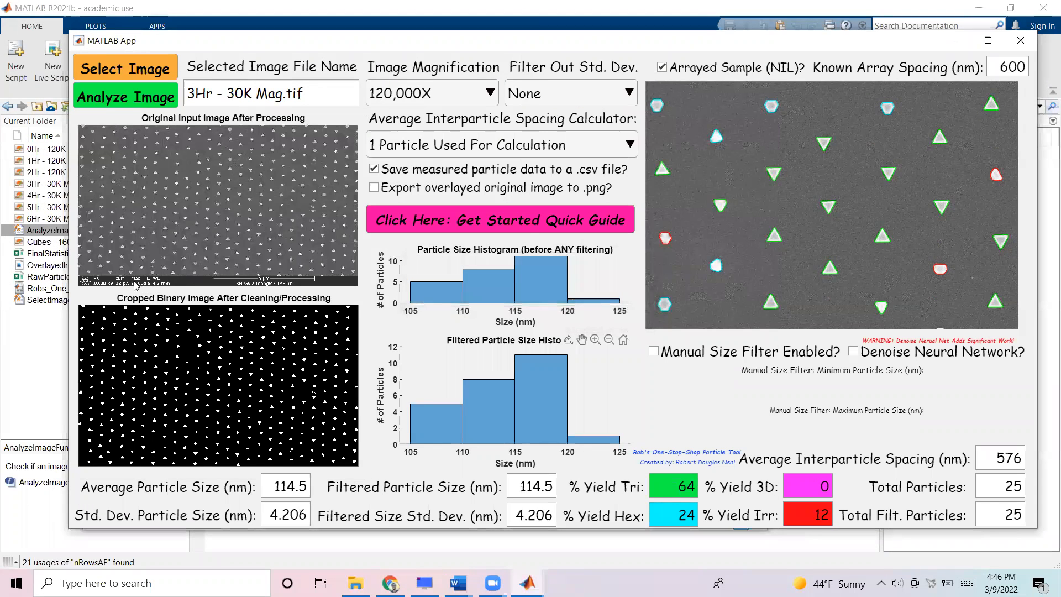
click(431, 94)
click(395, 145)
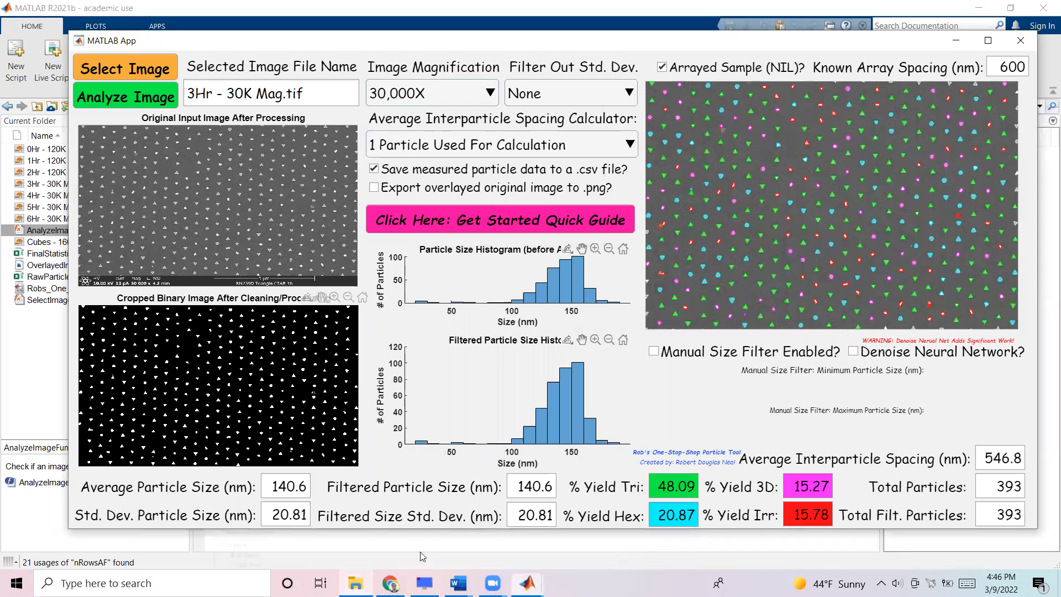
Step: Open FinalStatistics from the Rob's One-Stop-Shop Particle Tool v1 folder in Excel and check each analyzed image's particle count
click(356, 582)
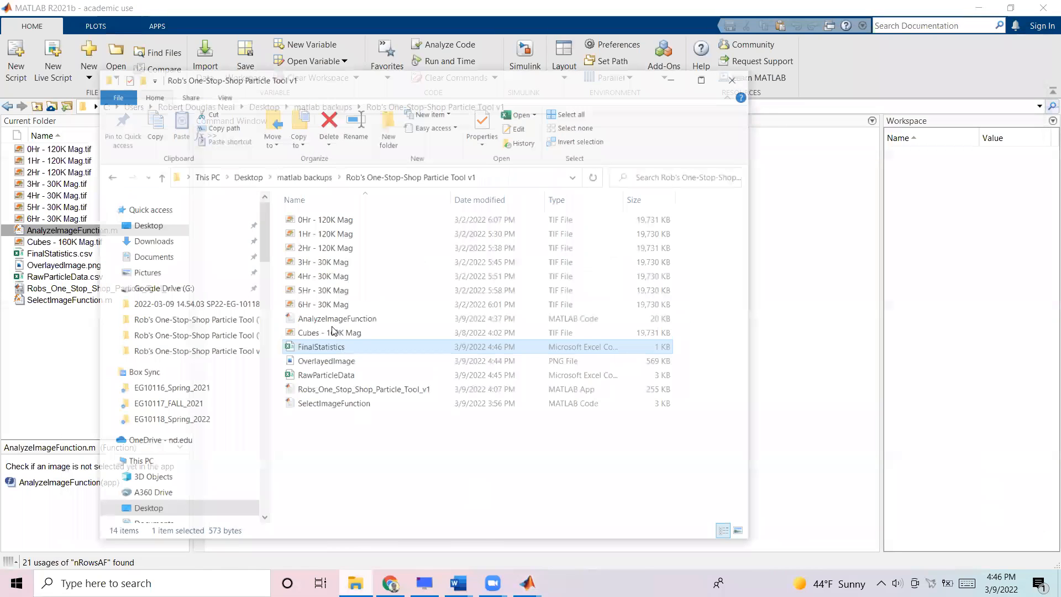
double_click(334, 331)
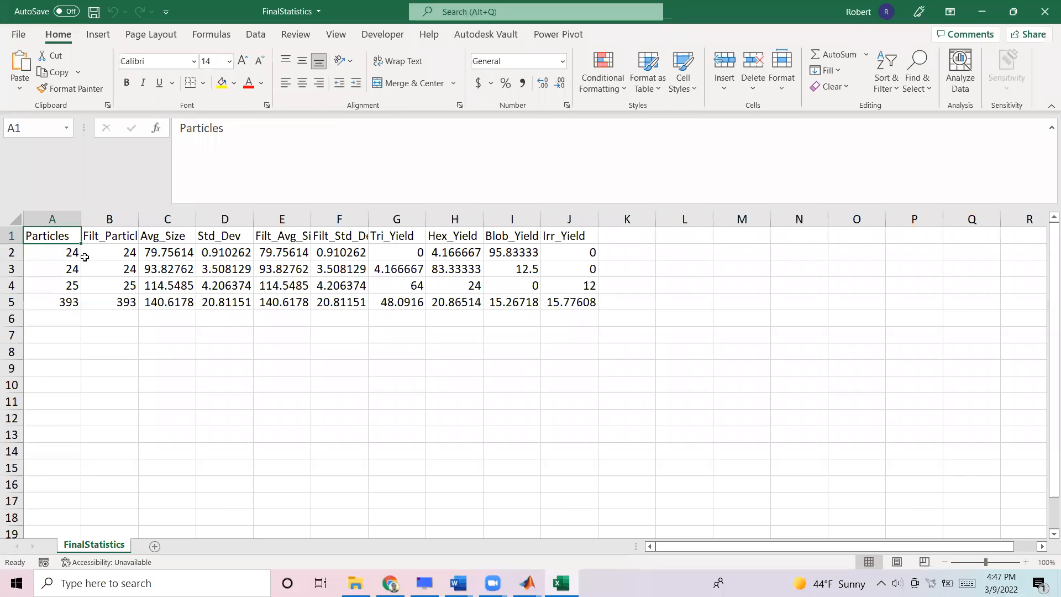
click(69, 253)
click(69, 268)
click(69, 284)
click(70, 301)
Step: Compare the Avg_Size values across all four rows and inspect the Tri_Yield and Hex_Yield values of the last rows
click(175, 254)
click(177, 268)
click(182, 284)
click(189, 303)
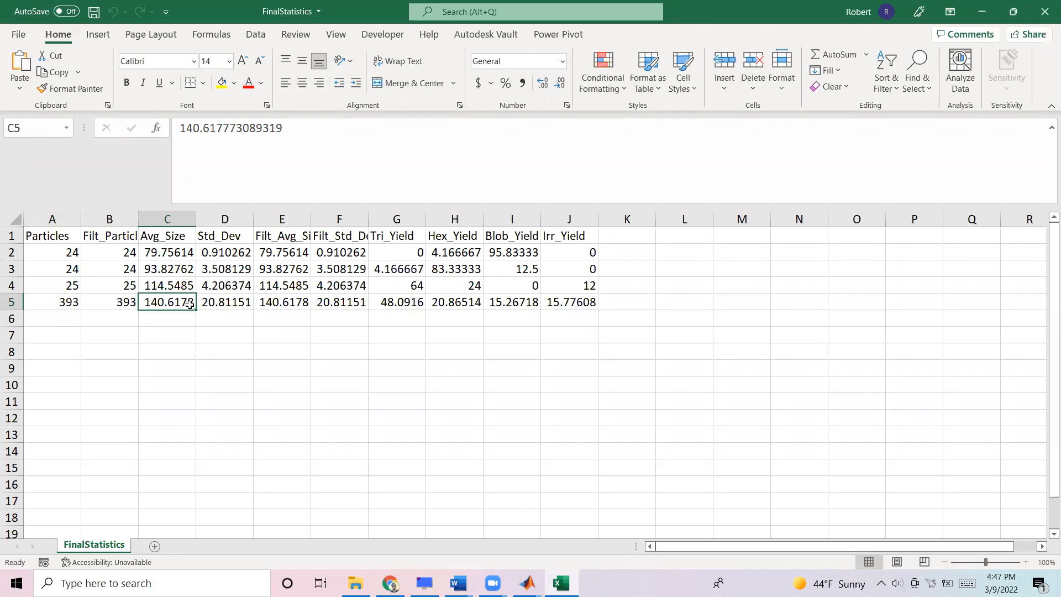
click(403, 284)
click(380, 309)
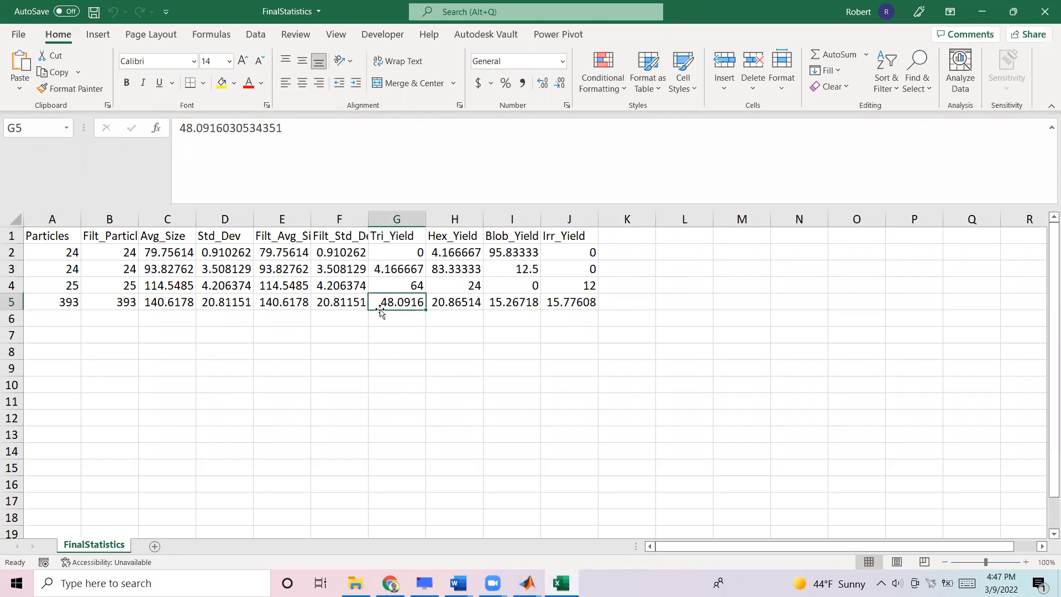
key(Right)
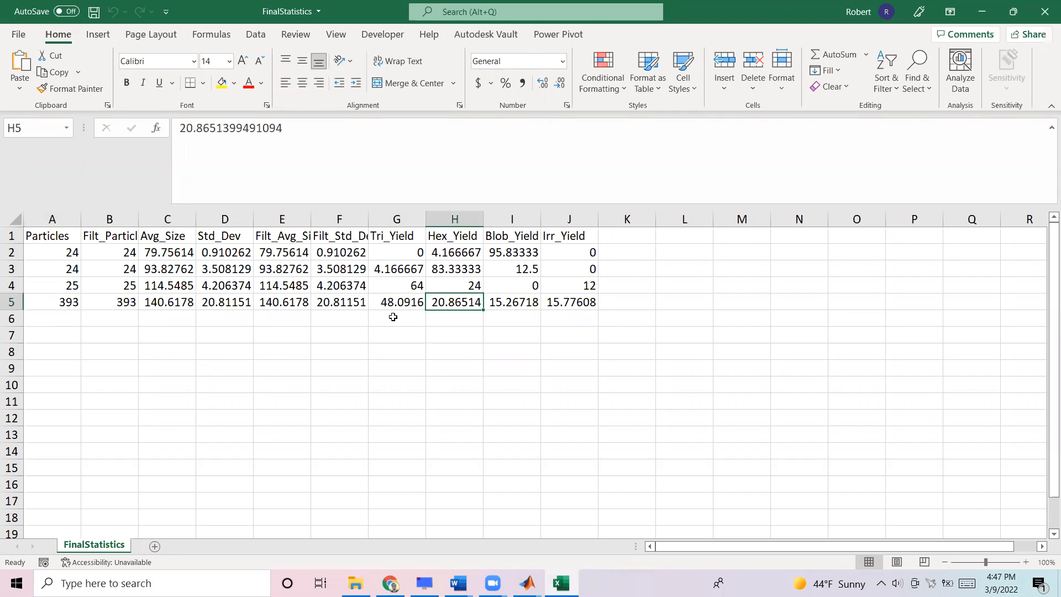
click(407, 302)
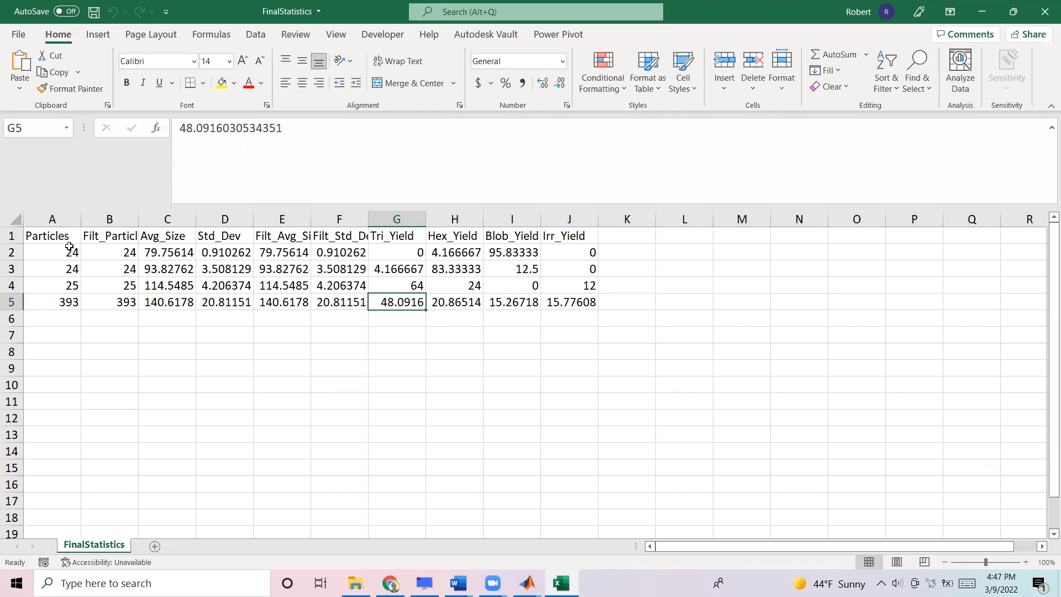
Step: Open RawParticleData from the particle tool's v1 folder and review its column headings from EquivDiameter through Centroid_2
click(355, 583)
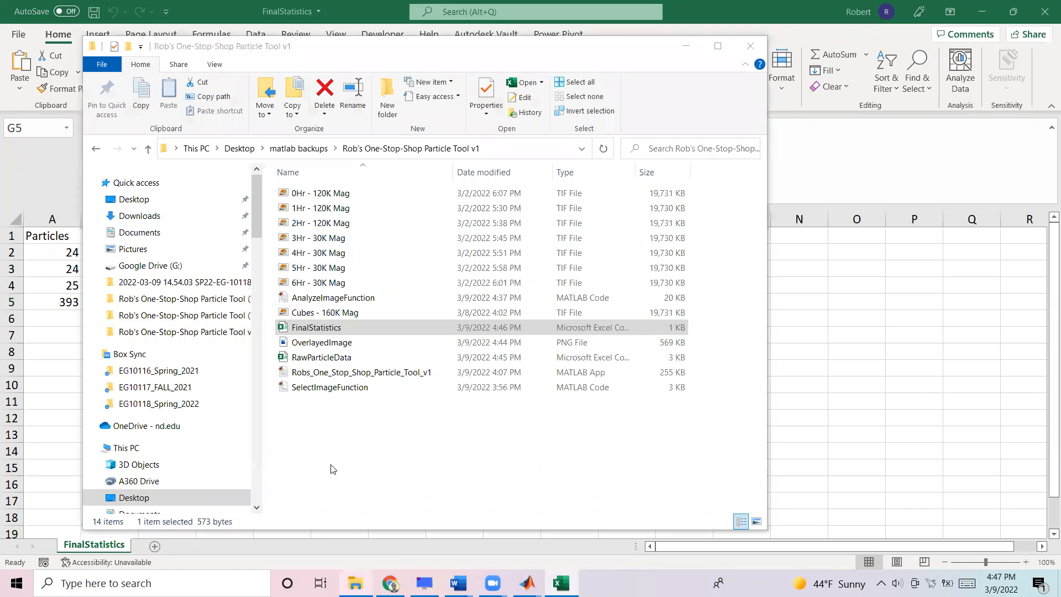
double_click(327, 358)
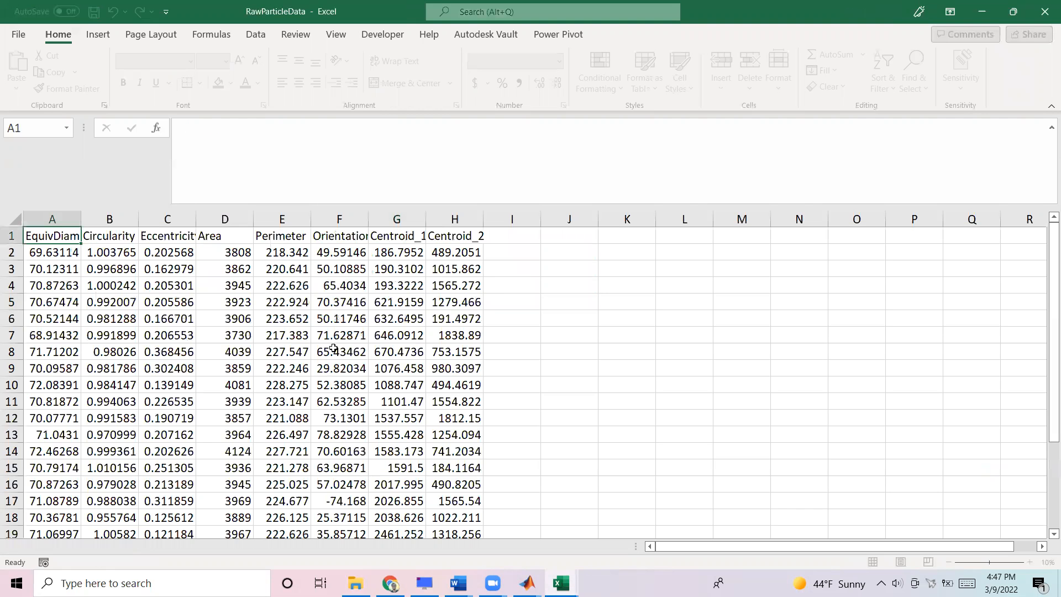
drag(56, 236, 456, 363)
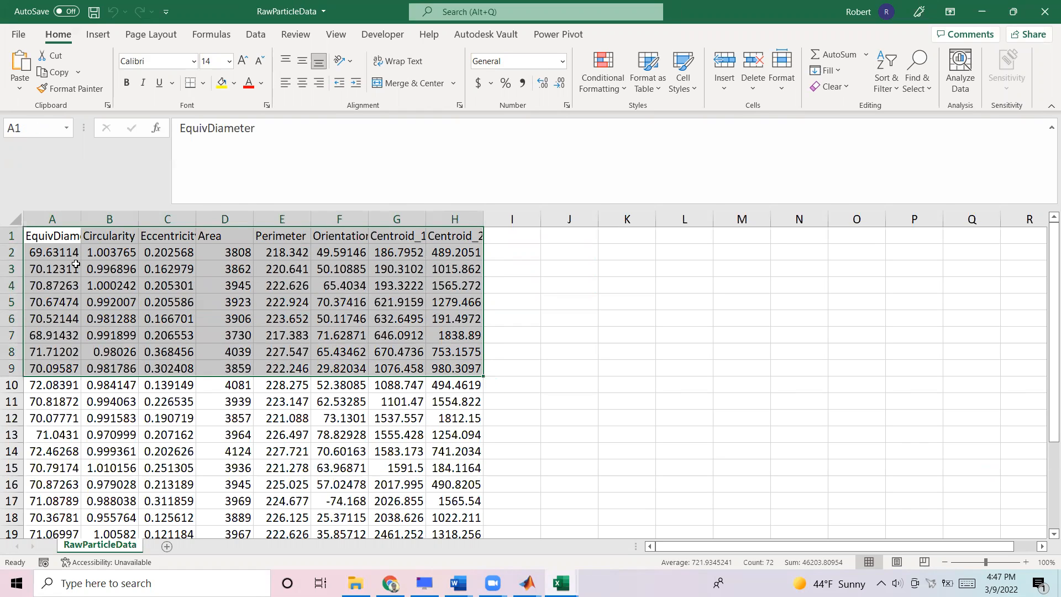
click(56, 241)
click(103, 236)
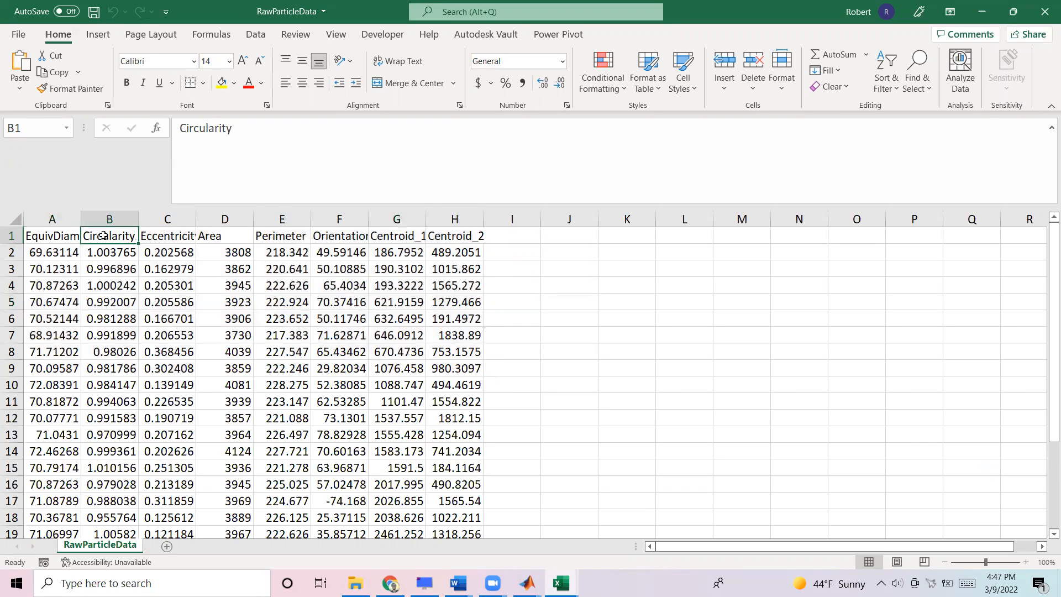
click(175, 236)
click(235, 236)
click(275, 239)
click(332, 238)
click(390, 236)
click(454, 237)
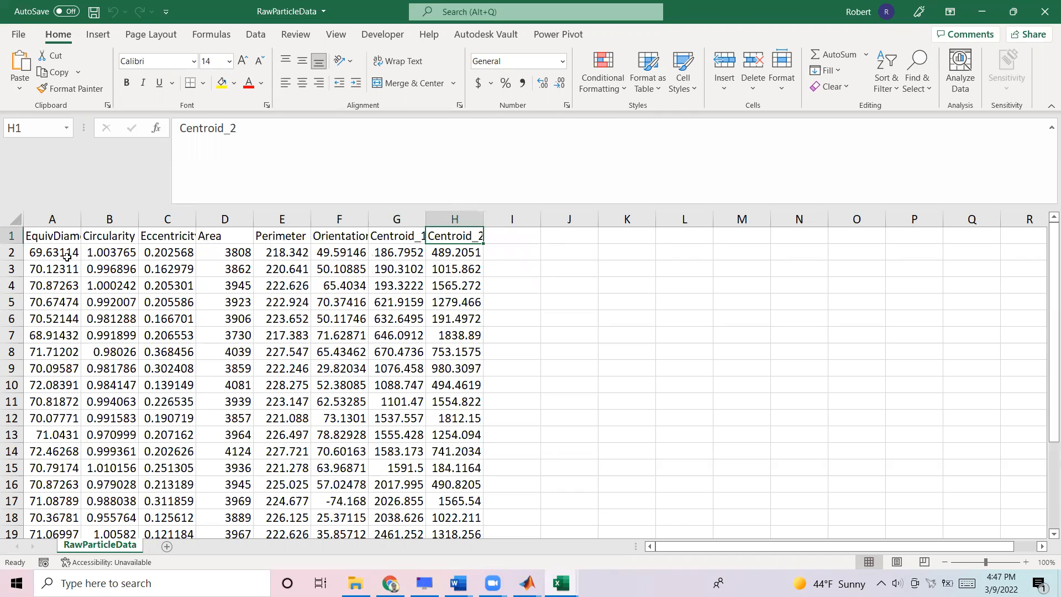
Step: Examine the per-particle measurement rows in RawParticleData down to the end of the data
drag(75, 253, 472, 303)
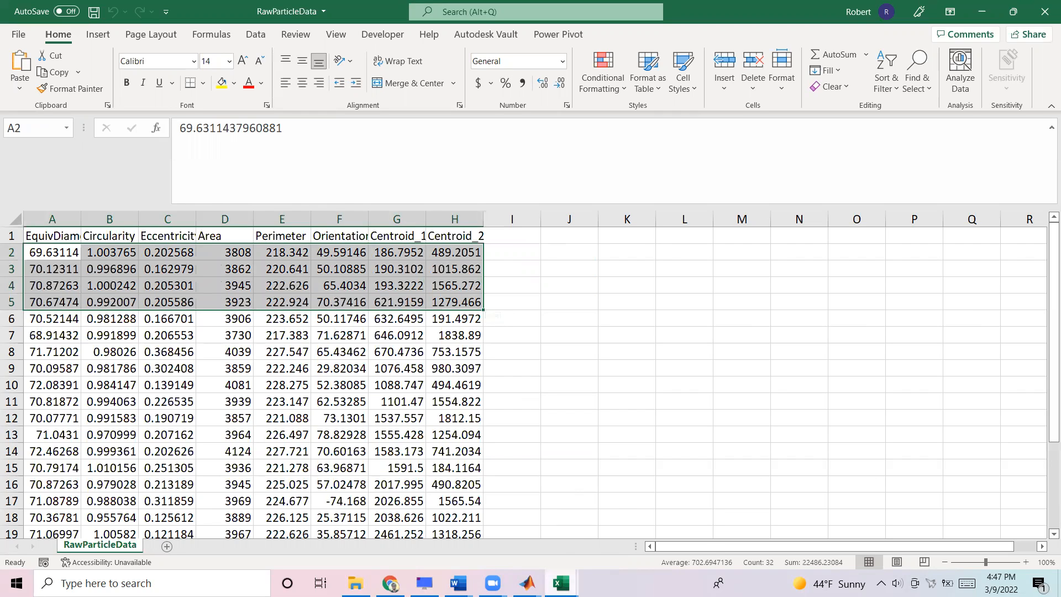
click(320, 348)
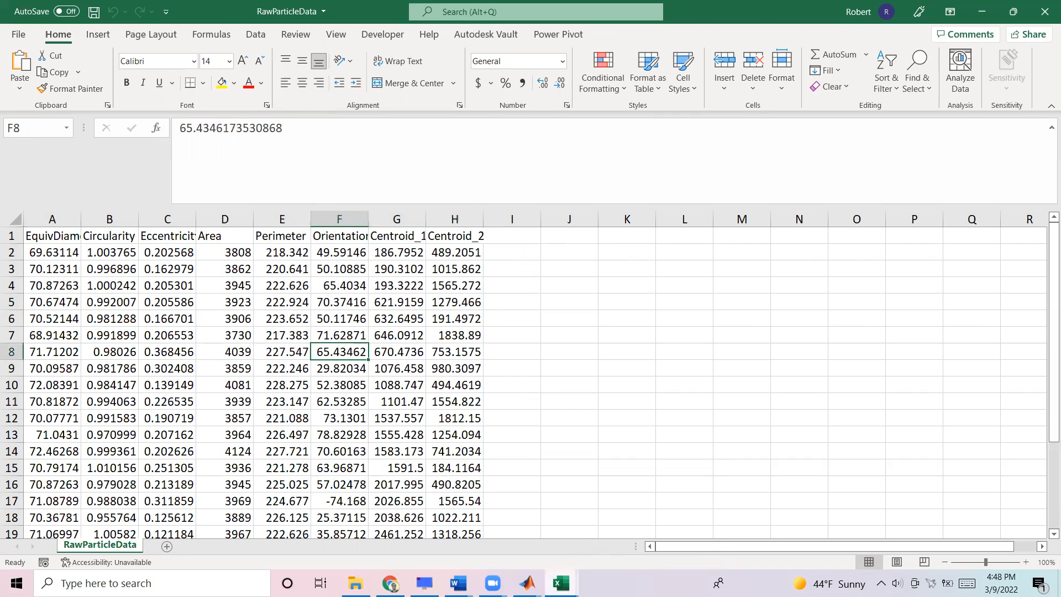
scroll(393, 376, down, 11)
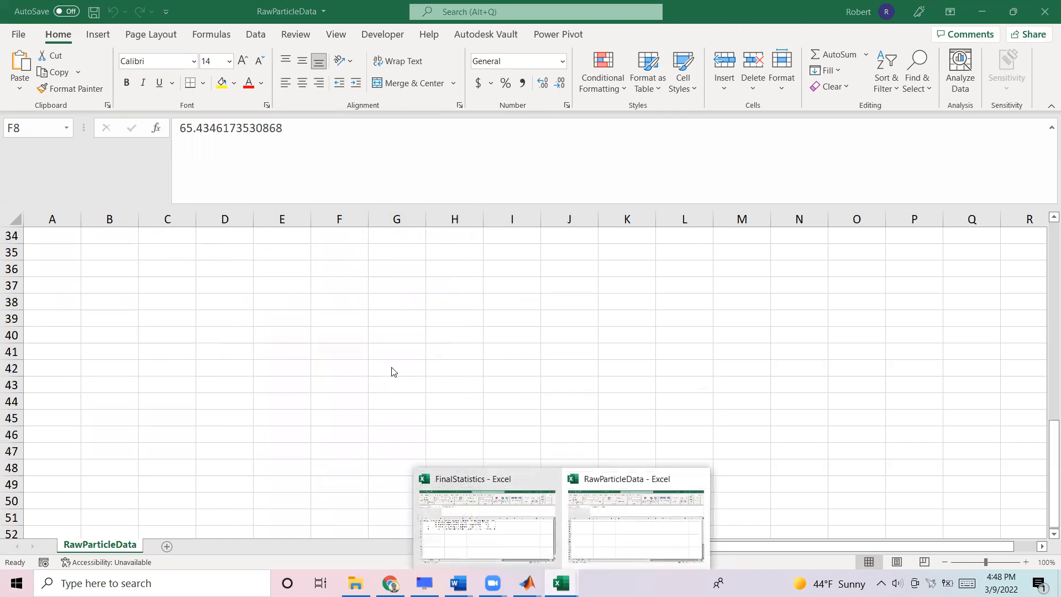
scroll(393, 371, up, 8)
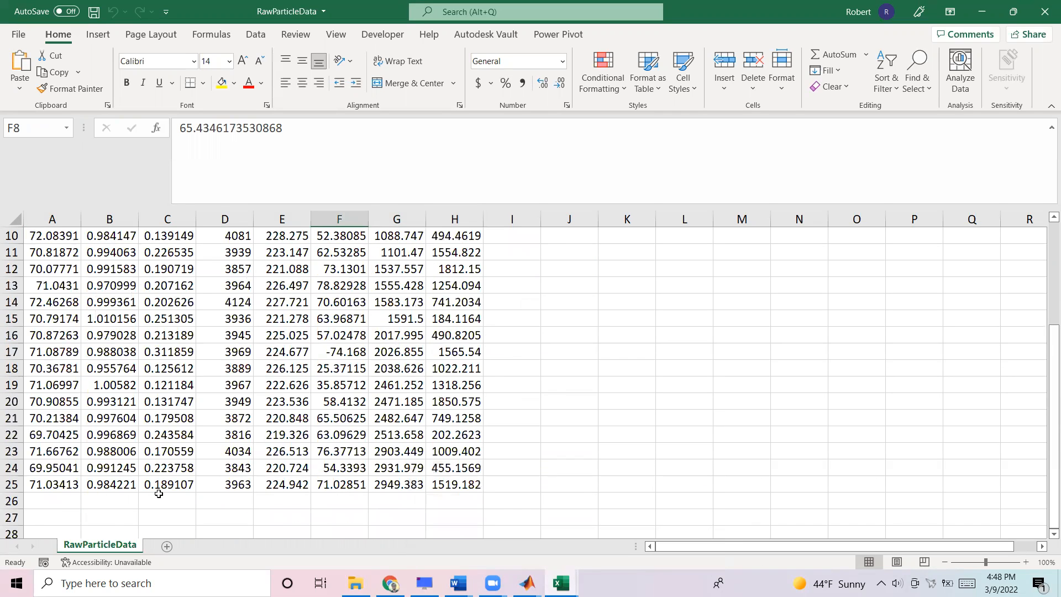
scroll(158, 493, up, 3)
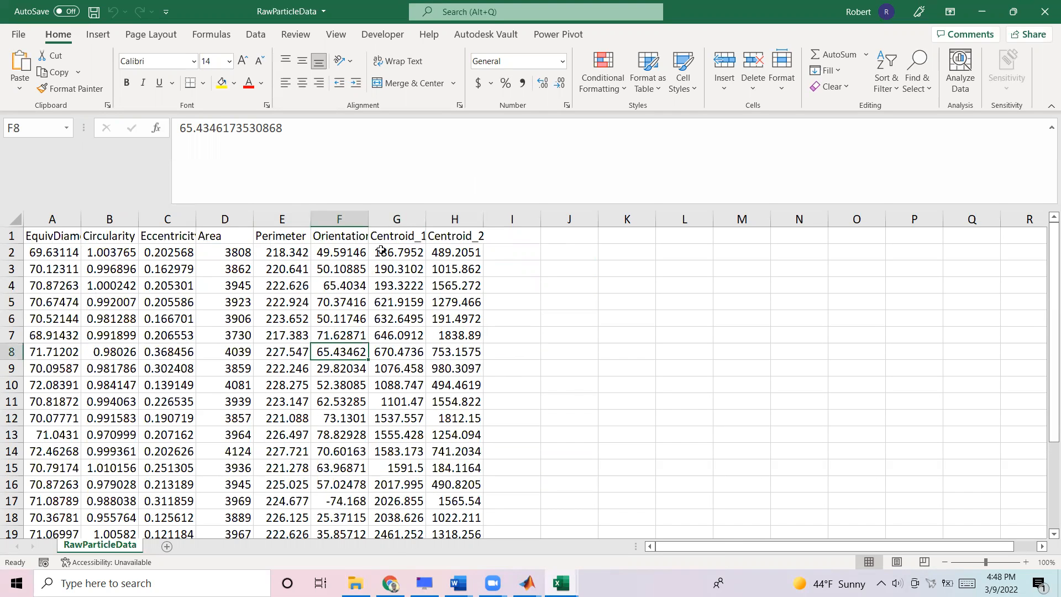
Step: Switch back to the FinalStatistics workbook to view the summary rows again
mouse_move(561, 583)
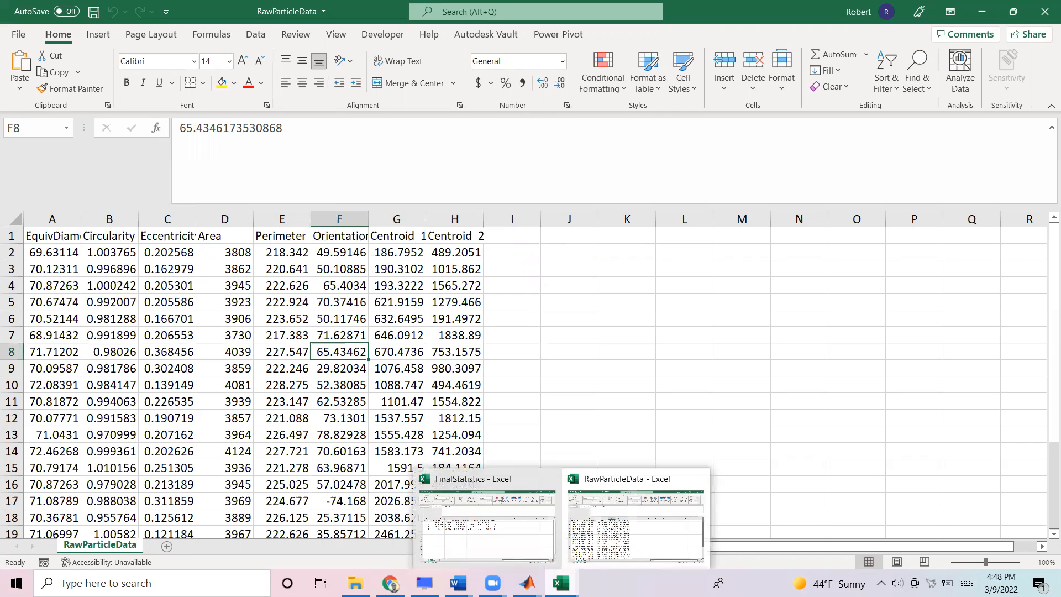
click(518, 531)
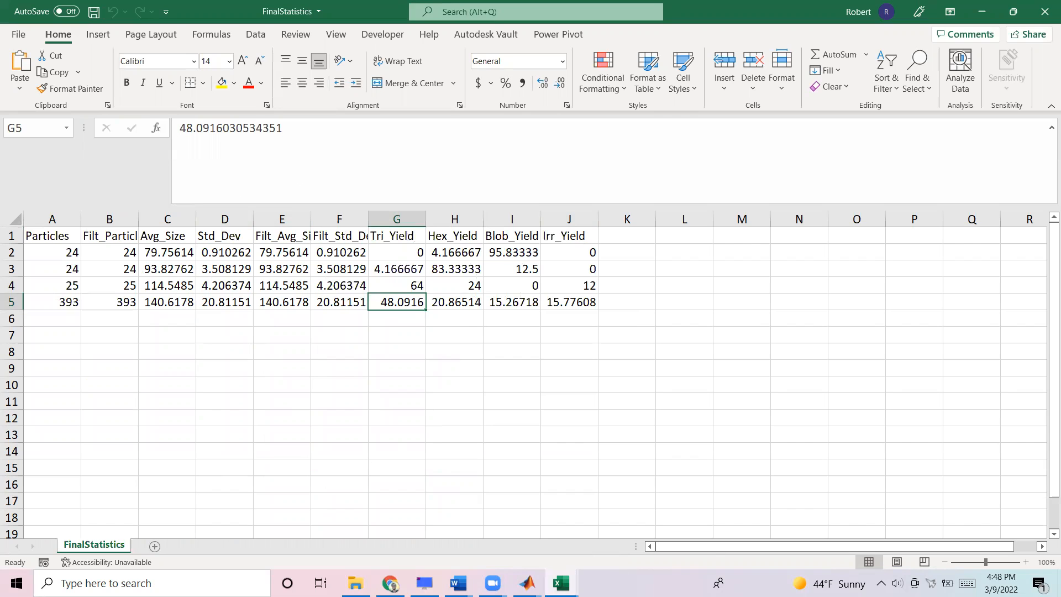
click(561, 583)
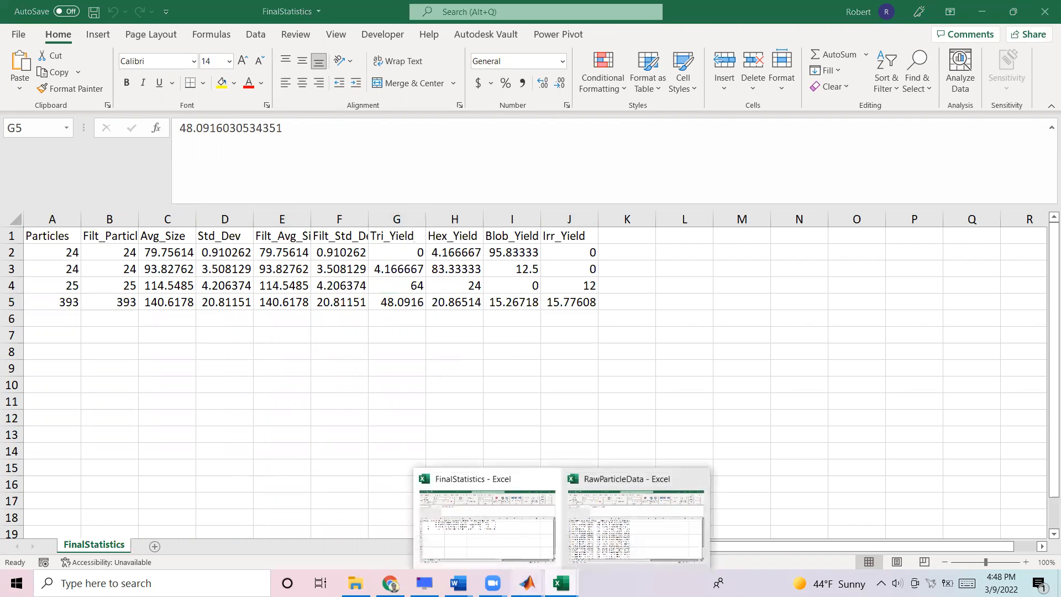
Step: Switch to the MATLAB App and set the standard deviation filter for 3Hr - 30K Mag.tif to Above/Below 1
mouse_move(528, 583)
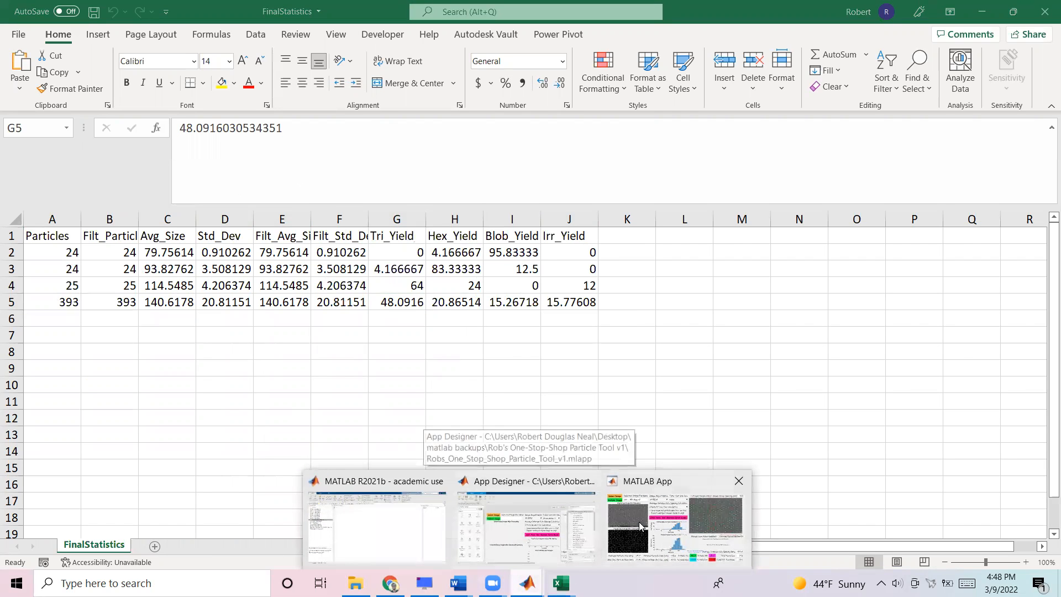
click(620, 521)
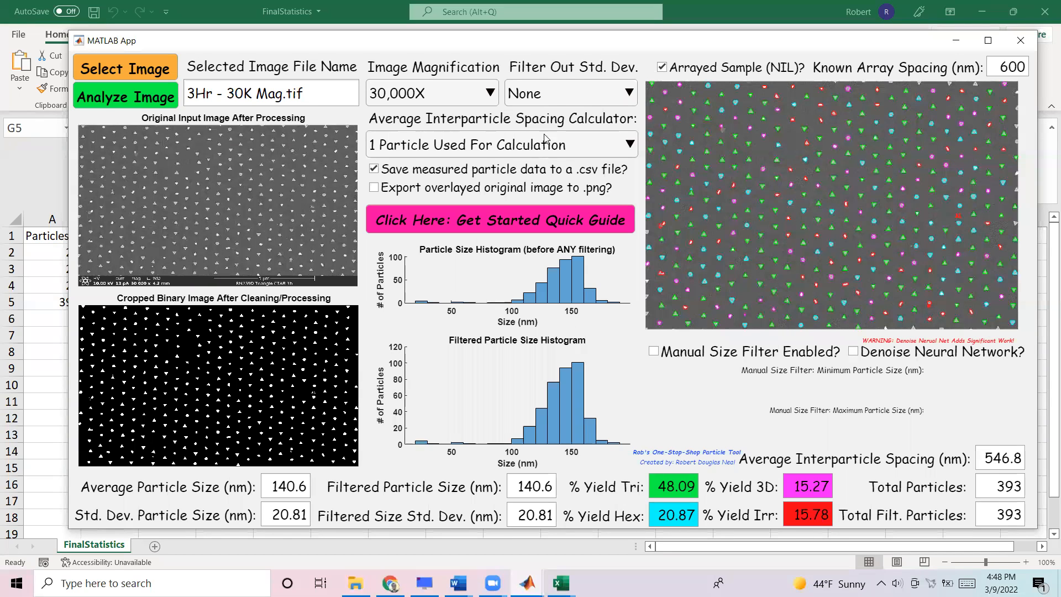
click(558, 92)
key(Return)
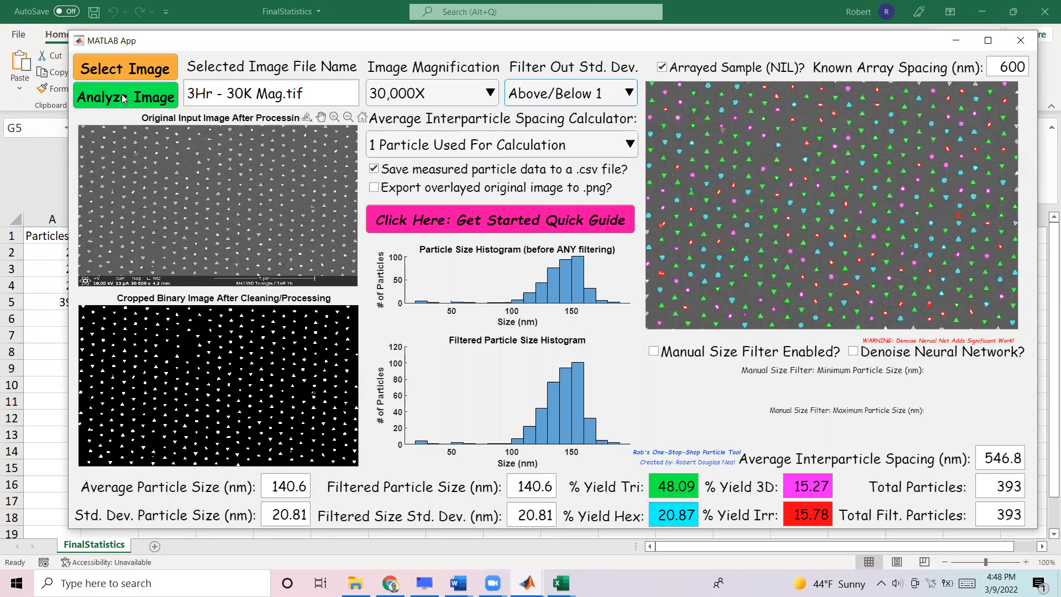
Step: Try to analyze 3Hr - 30K Mag.tif with the Above/Below 1 filter, and check the command output in the main MATLAB window
click(136, 99)
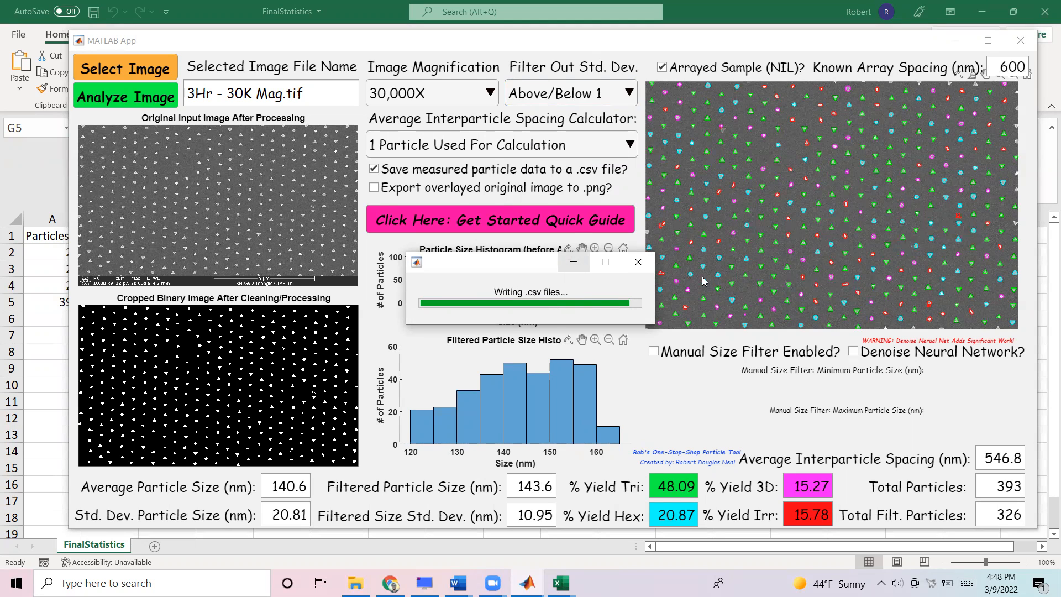
mouse_move(526, 583)
click(332, 536)
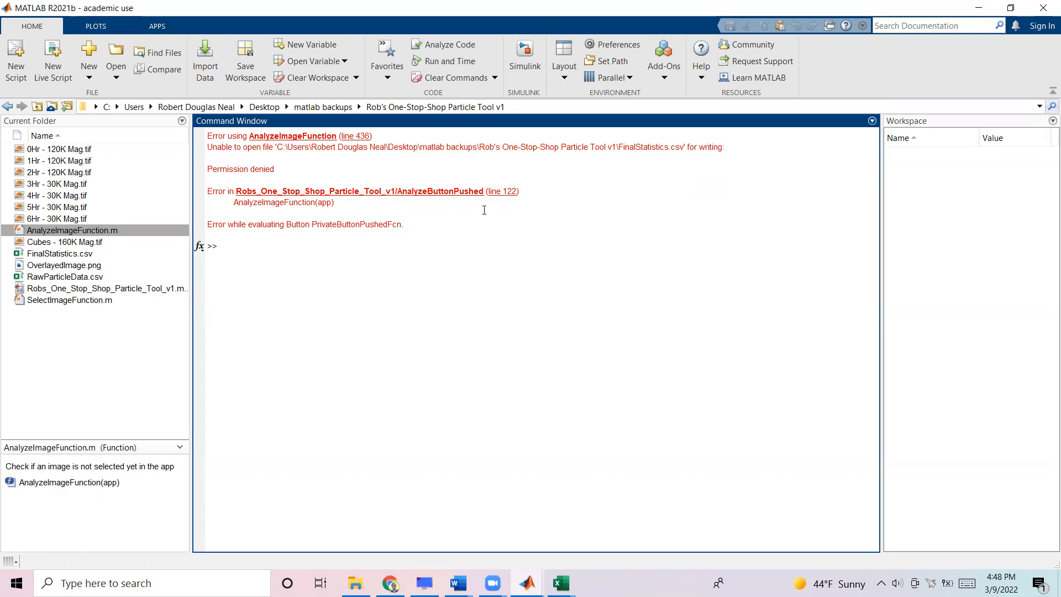
Step: Switch to Excel and close the RawParticleData and FinalStatistics workbooks
click(561, 584)
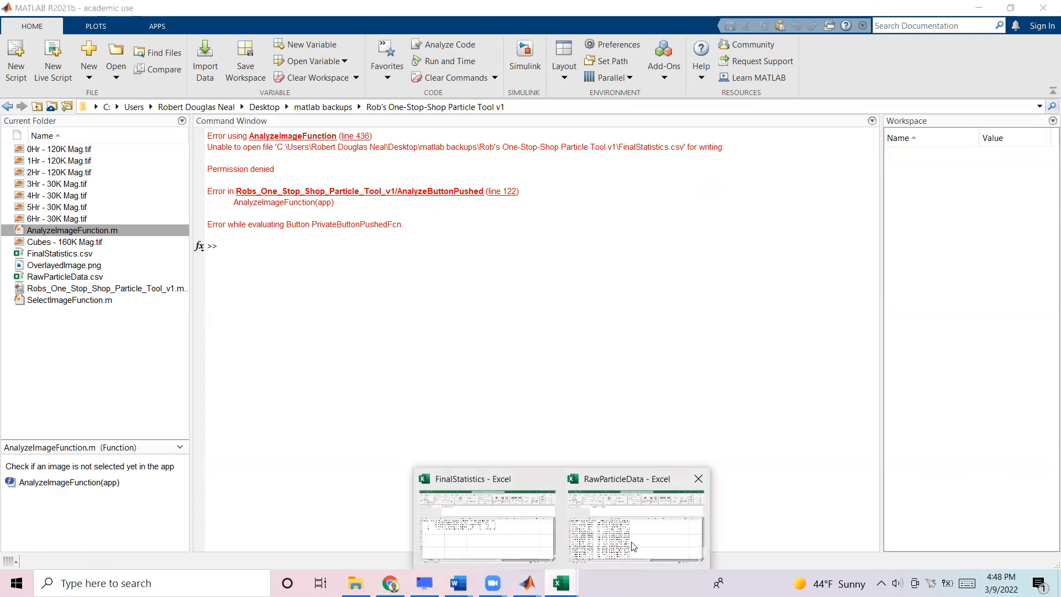
click(620, 542)
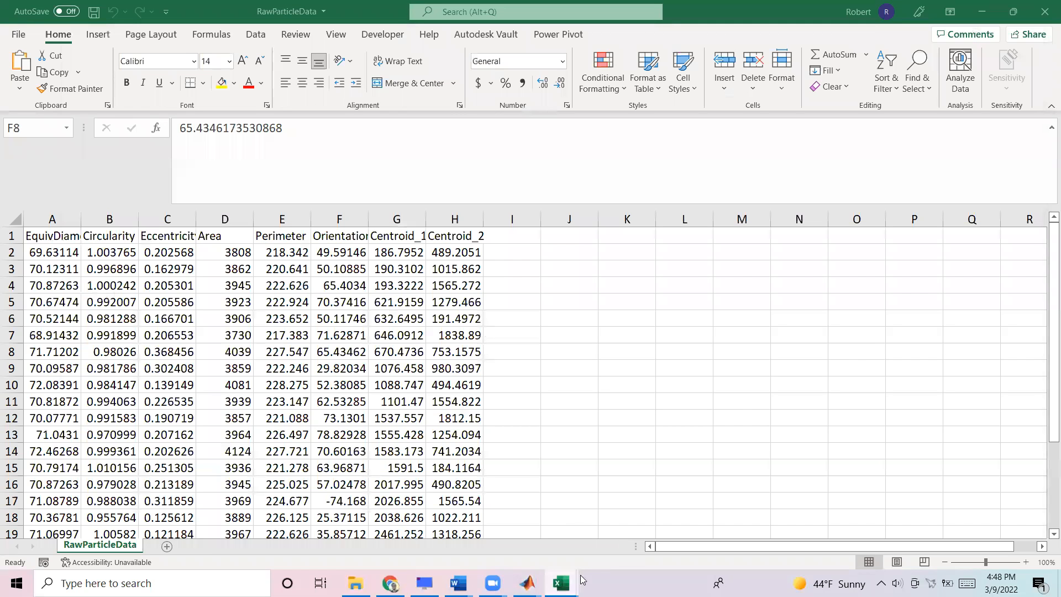
click(1045, 10)
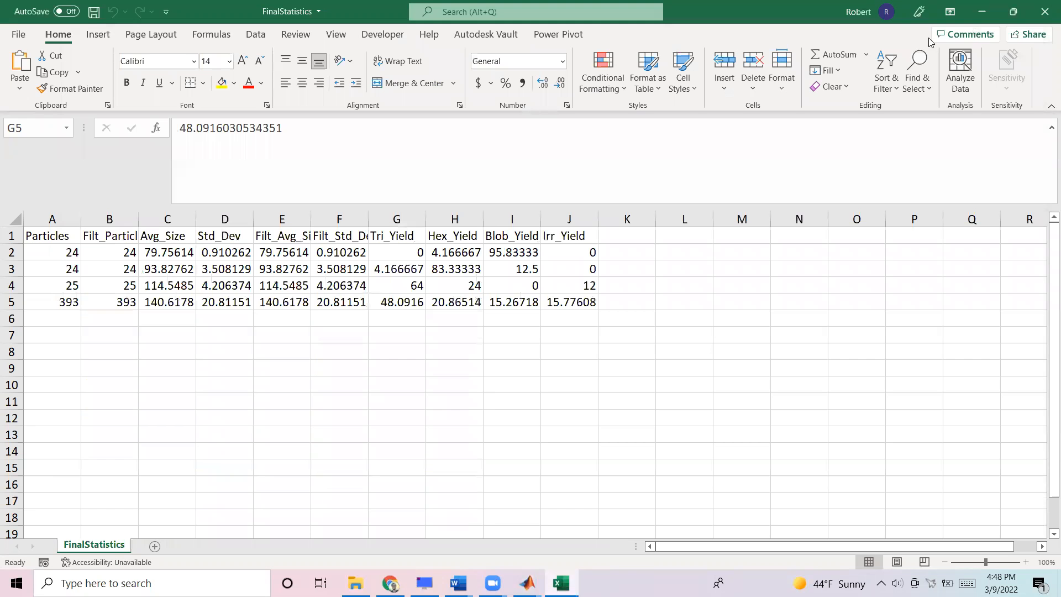
click(1044, 12)
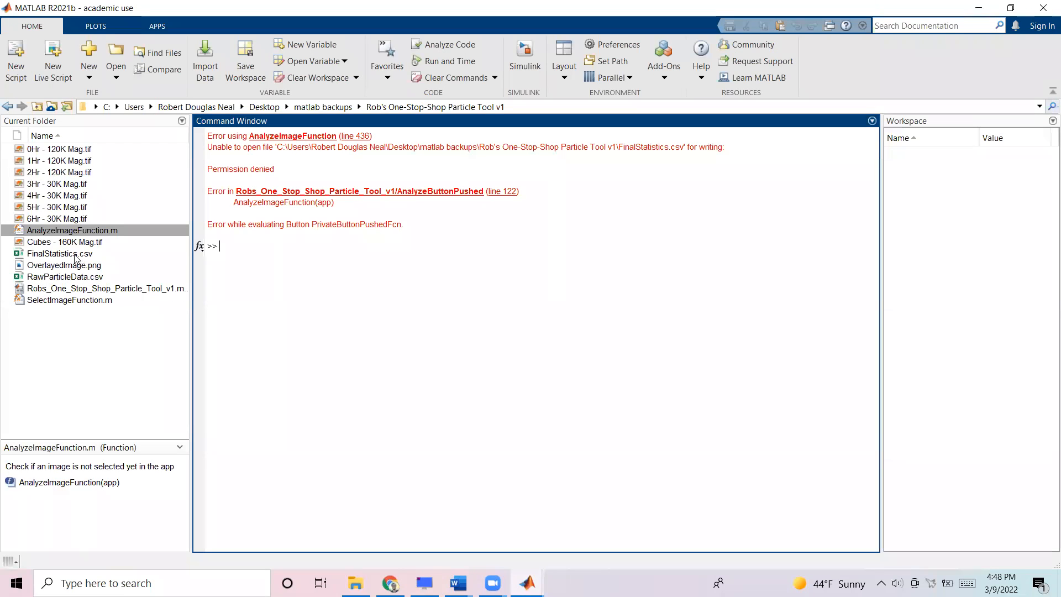
Step: Dismiss the stalled progress window and rerun the analysis of 3Hr - 30K Mag.tif in the MATLAB App
mouse_move(528, 584)
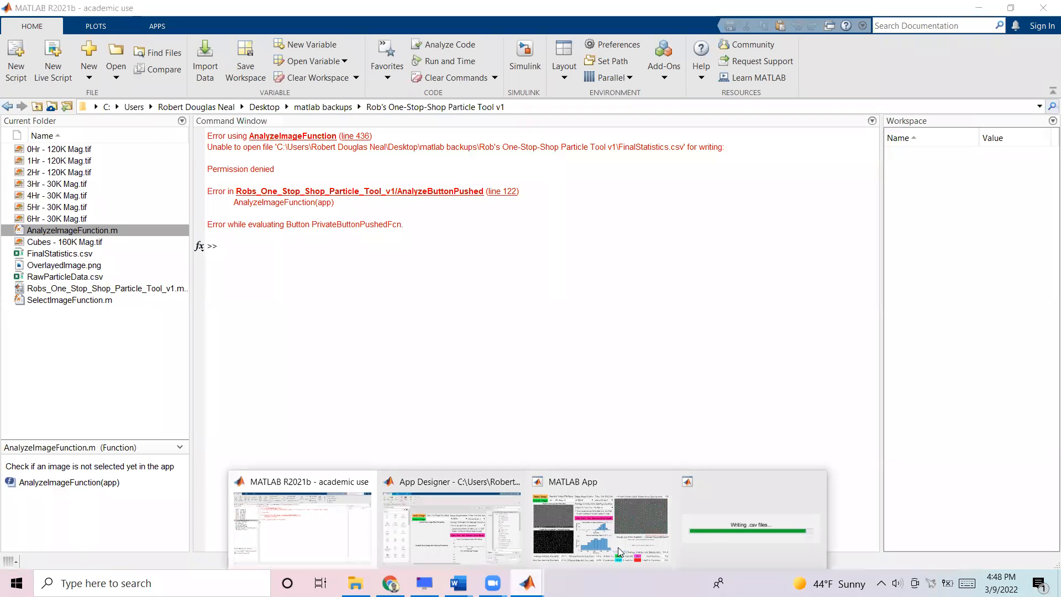
click(741, 528)
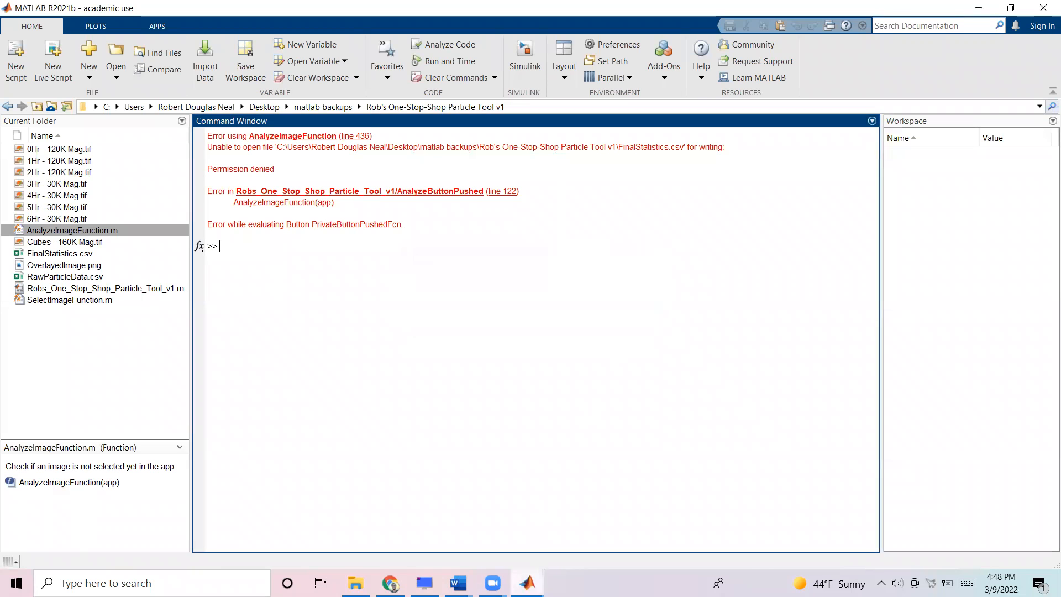
click(678, 522)
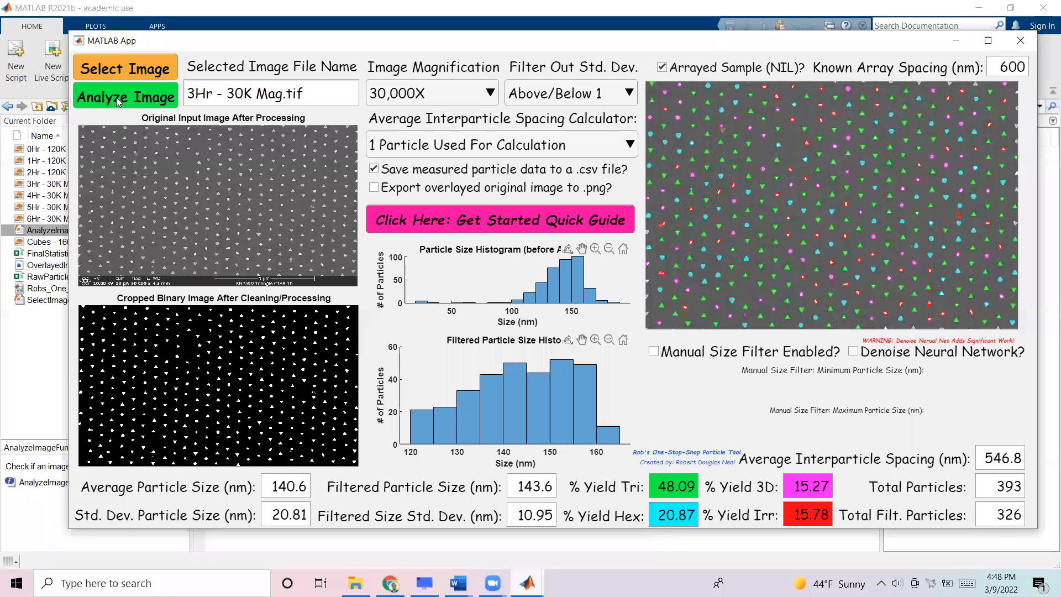
click(118, 101)
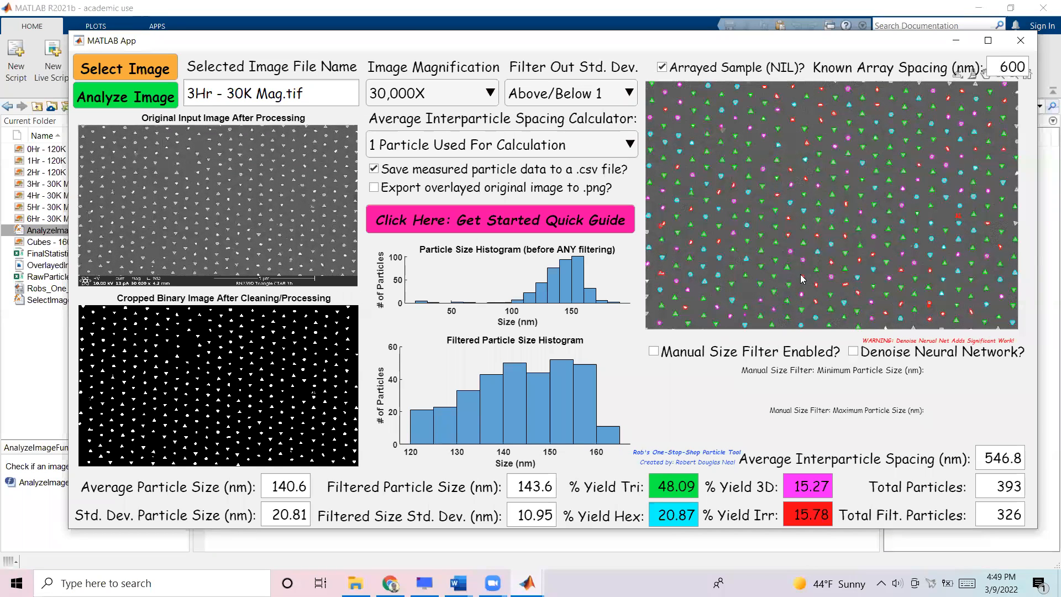
Step: Load 2Hr - 120K Mag.tif, set its magnification to 120,000X, and analyze it with the Above/Below 1 filter
click(142, 63)
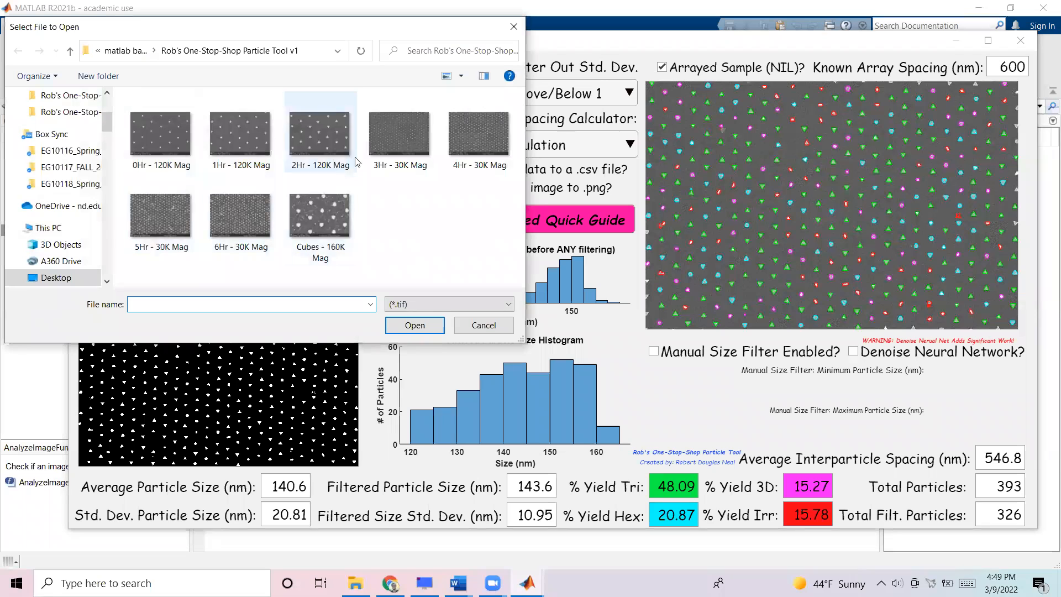
click(319, 135)
click(430, 324)
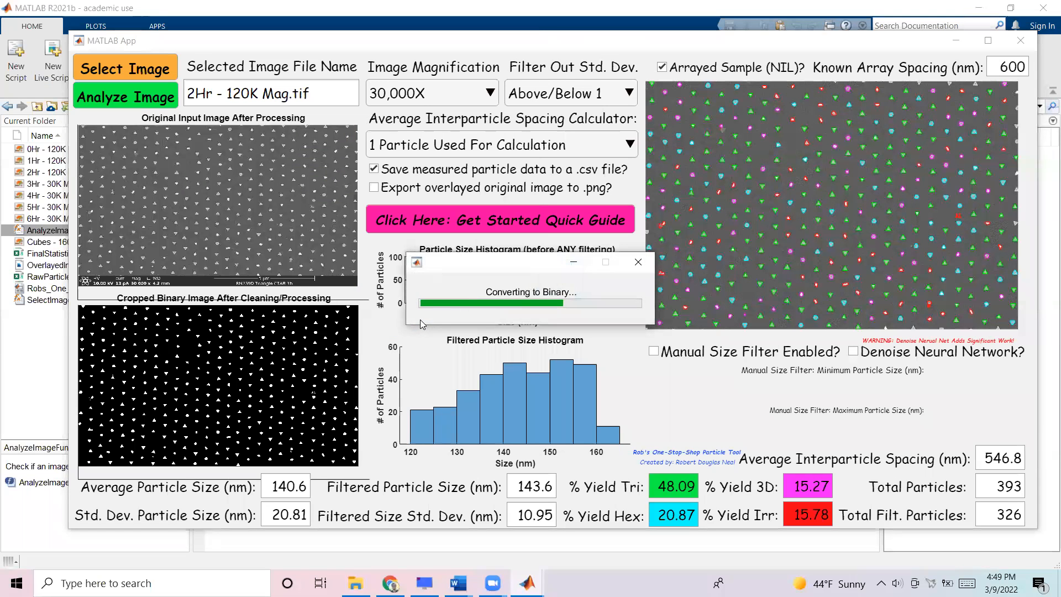
click(419, 102)
click(416, 252)
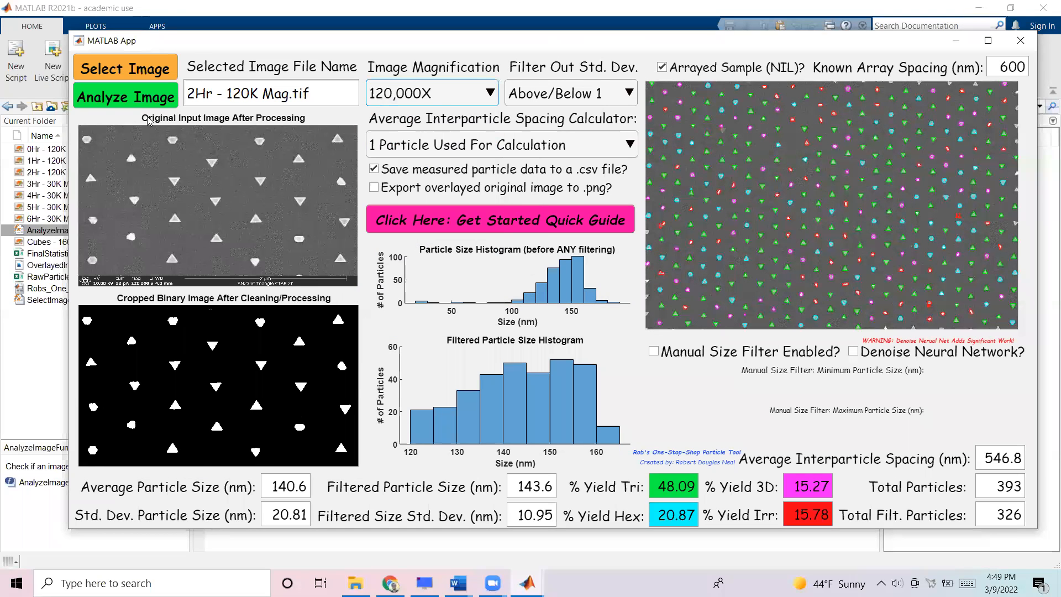
click(142, 99)
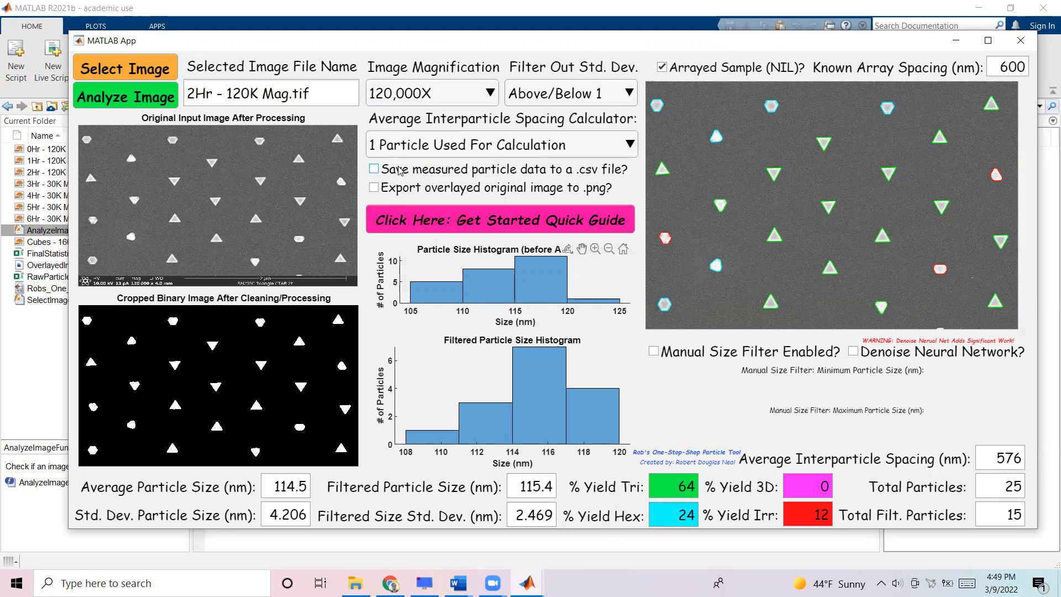
Step: With .csv data saving turned off, enable the manual size filter and toggle the arrayed sample option off and back on
click(654, 351)
click(678, 70)
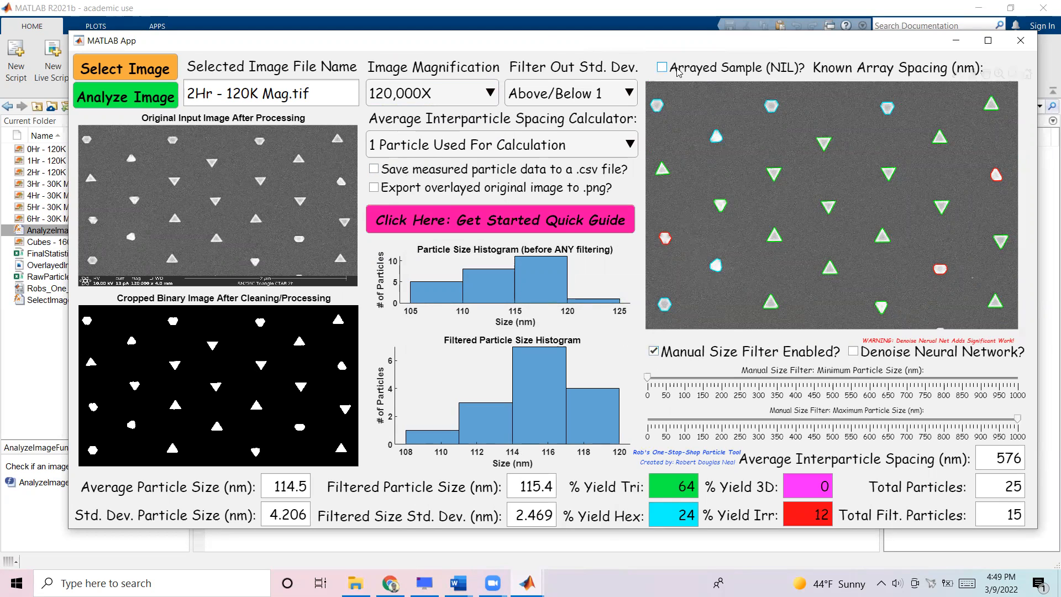
click(679, 72)
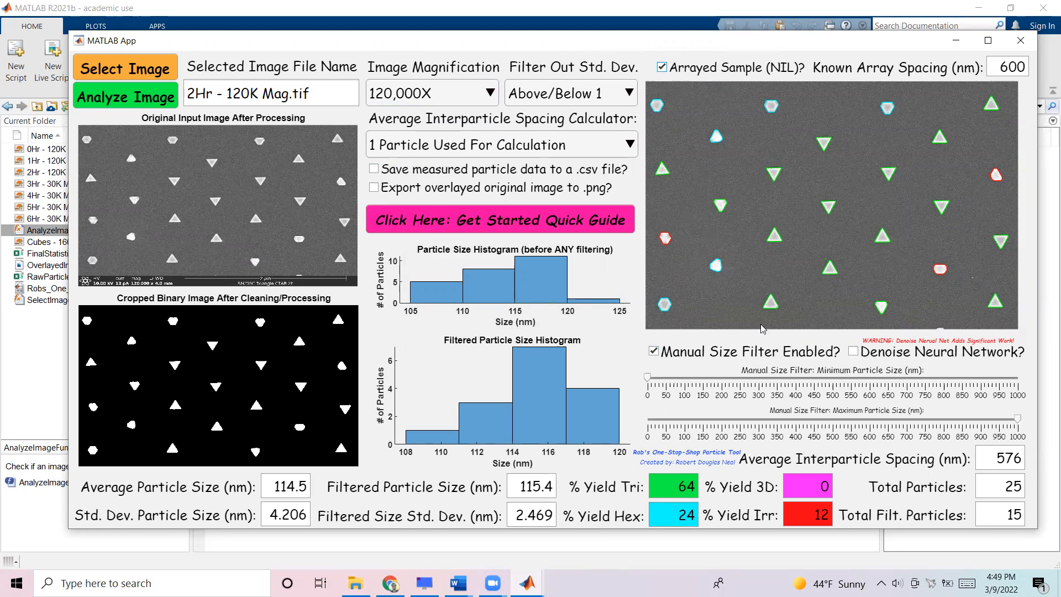